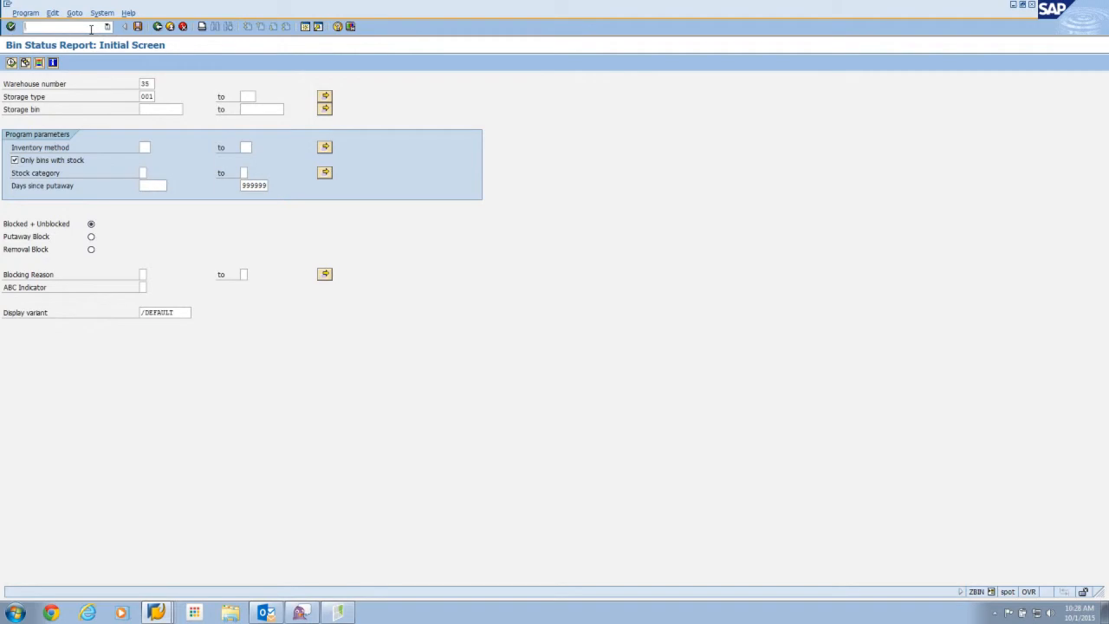
- Run transaction LS24 to display the stock of material 16947 in warehouse 35, plant 35
{"action": "left_click", "coordinate": [91, 28]}
{"action": "type", "text": "/n"}
{"action": "type", "text": "lx"}
{"action": "type", "text": "24"}
{"action": "key", "text": "Return"}
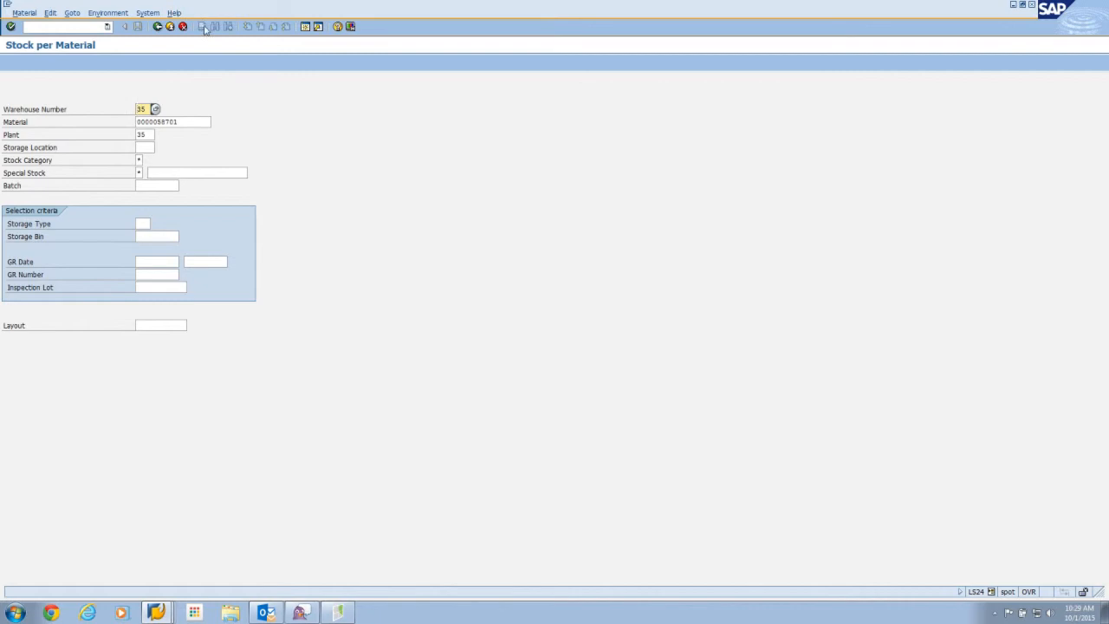
{"action": "double_click", "coordinate": [178, 121]}
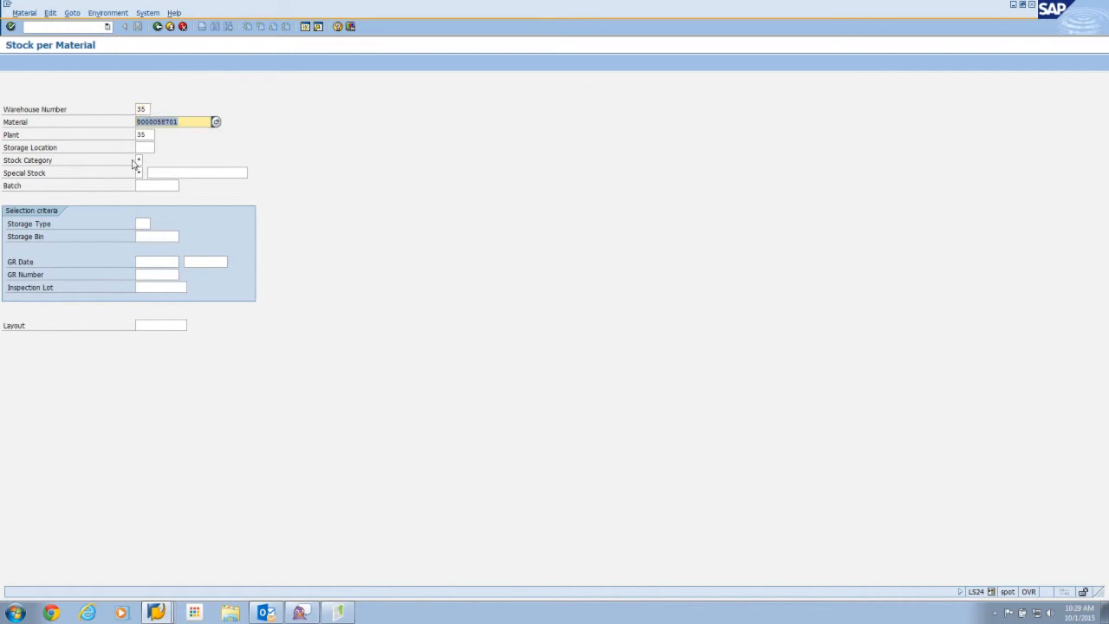
{"action": "type", "text": "16947"}
{"action": "key", "text": "F8"}
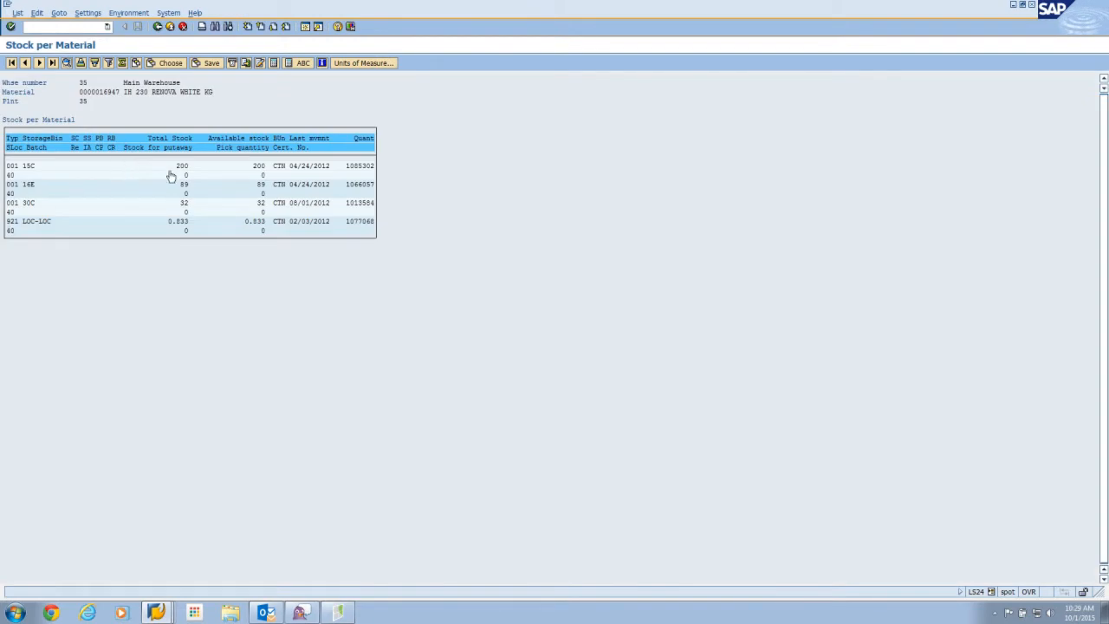
- Examine the bin details of 15C and 16E, including inventory status and utilization, and return to the stock list
{"action": "double_click", "coordinate": [33, 167]}
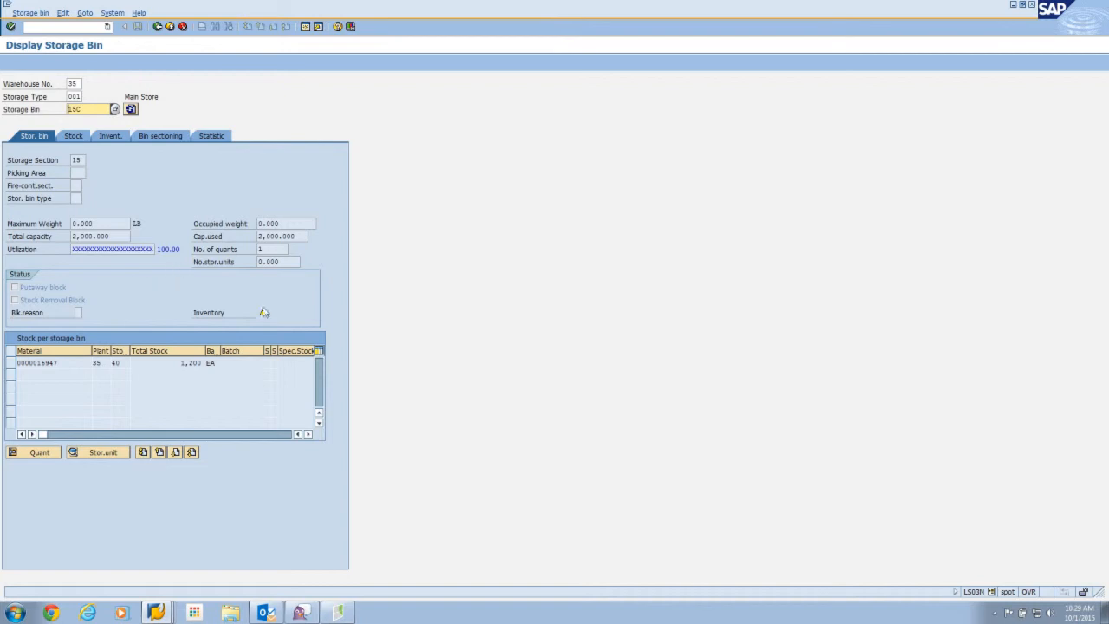
{"action": "mouse_move", "coordinate": [263, 317]}
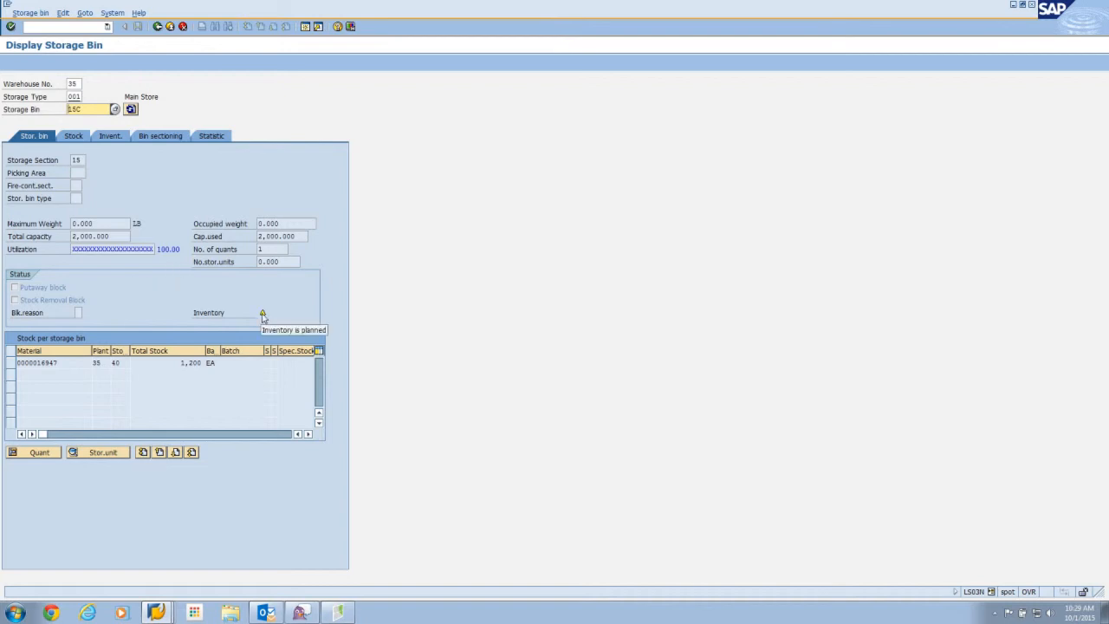
{"action": "left_click", "coordinate": [156, 26]}
{"action": "double_click", "coordinate": [30, 185]}
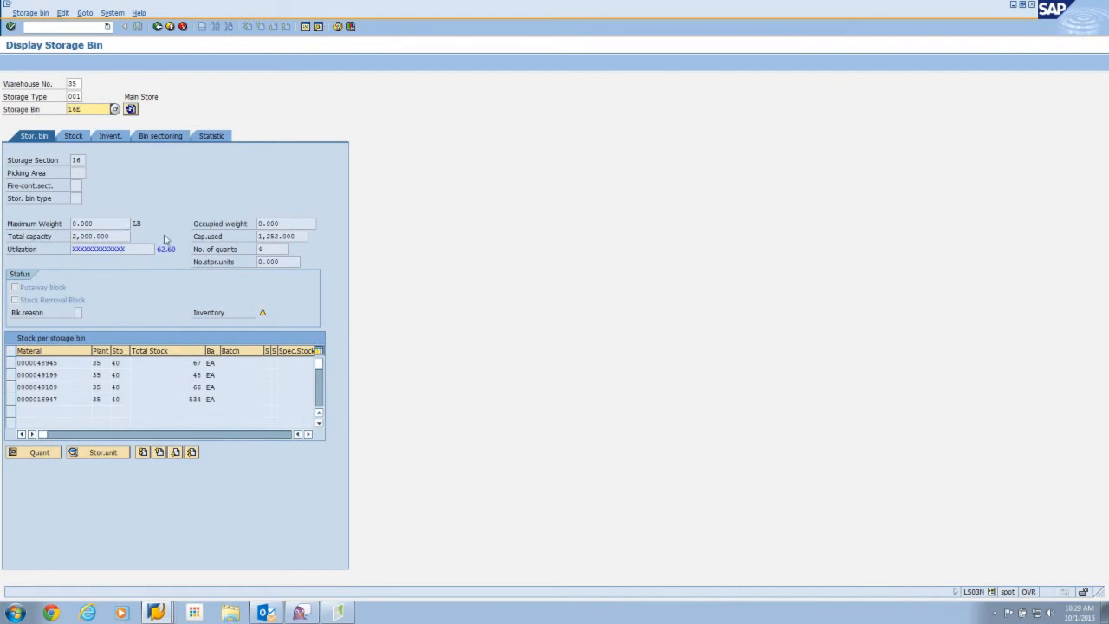
{"action": "double_click", "coordinate": [139, 248]}
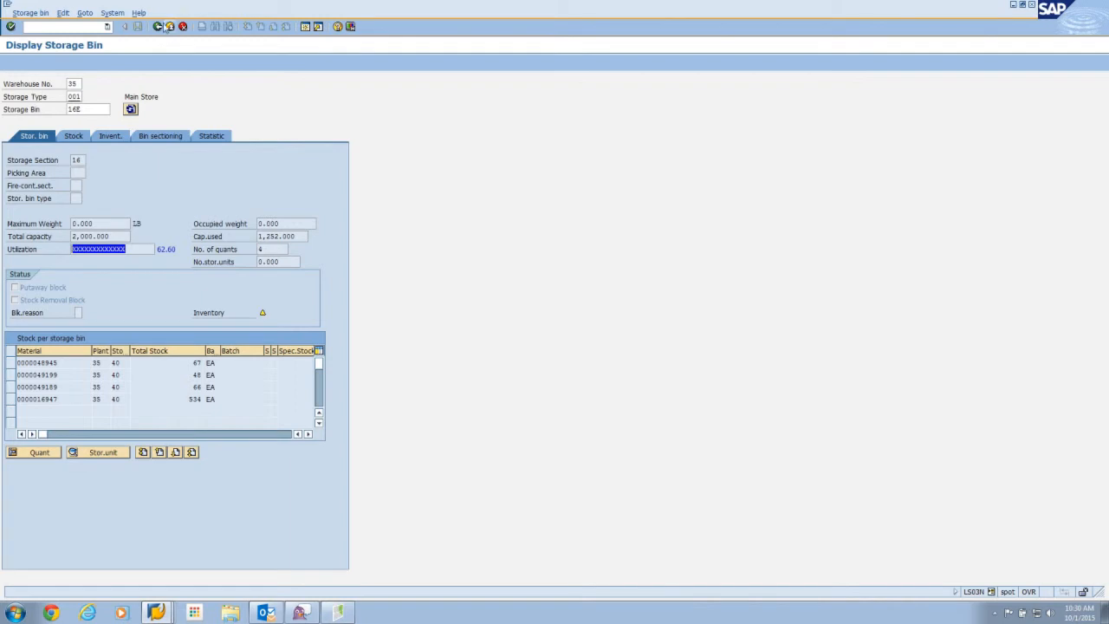
{"action": "left_click", "coordinate": [158, 26]}
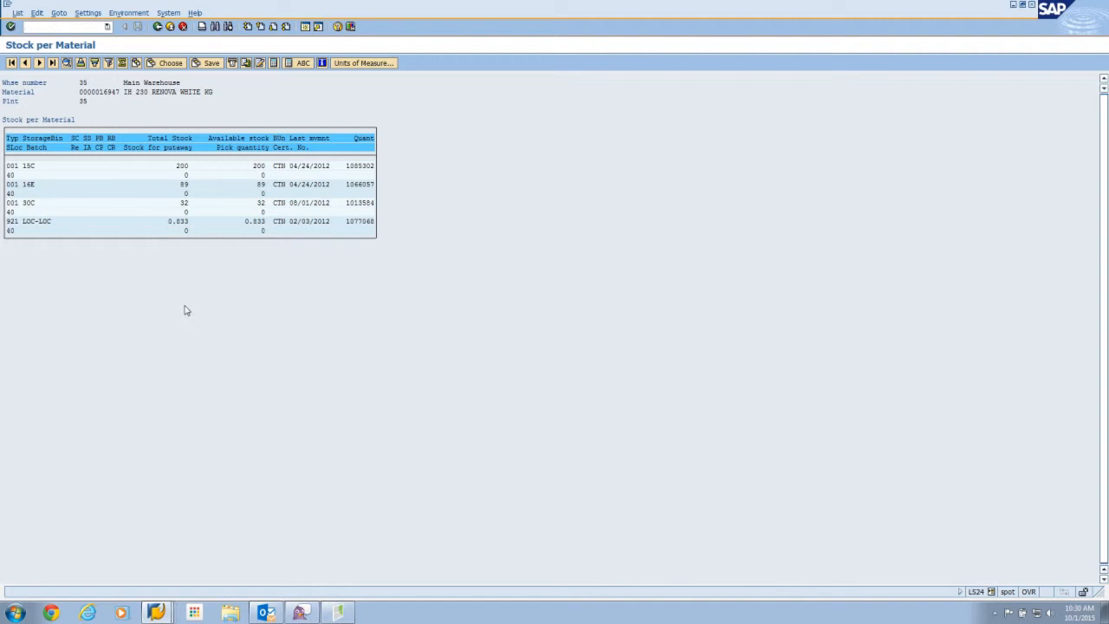
- Open transaction LT01 to create a transfer order in warehouse 35 and set the movement type to 999
{"action": "type", "text": "/nlt01"}
{"action": "key", "text": "Return"}
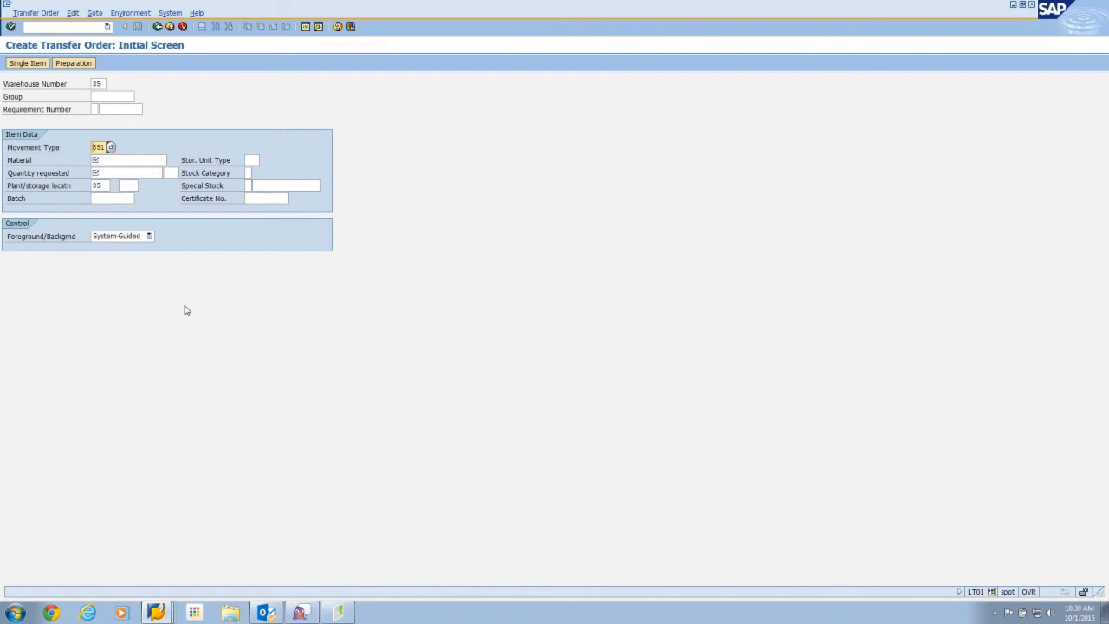
{"action": "key", "text": "BackSpace"}
{"action": "key", "text": "BackSpace"}
{"action": "key", "text": "BackSpace"}
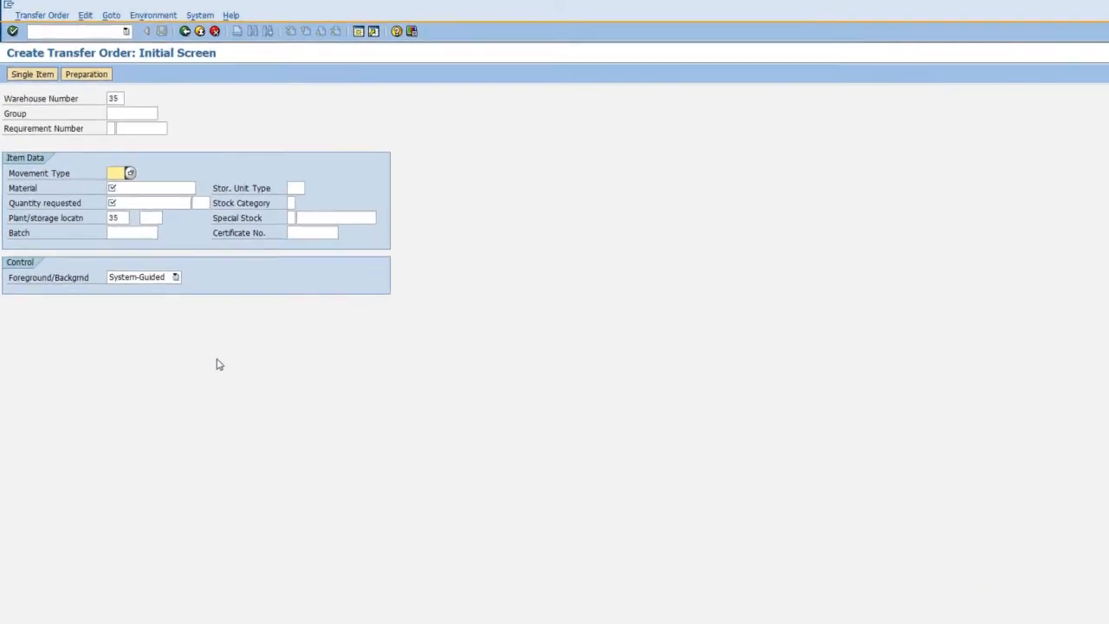
{"action": "type", "text": "999"}
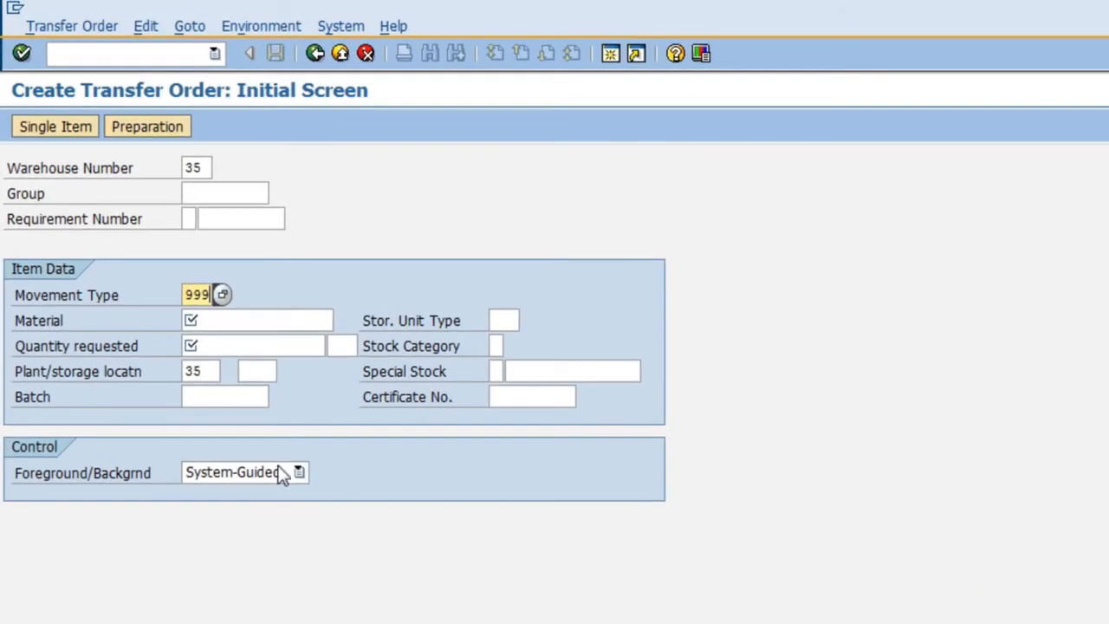
- Enter material 16947 with a requested quantity of 2 CTN and proceed to generating the transfer order item
{"action": "left_click", "coordinate": [234, 320]}
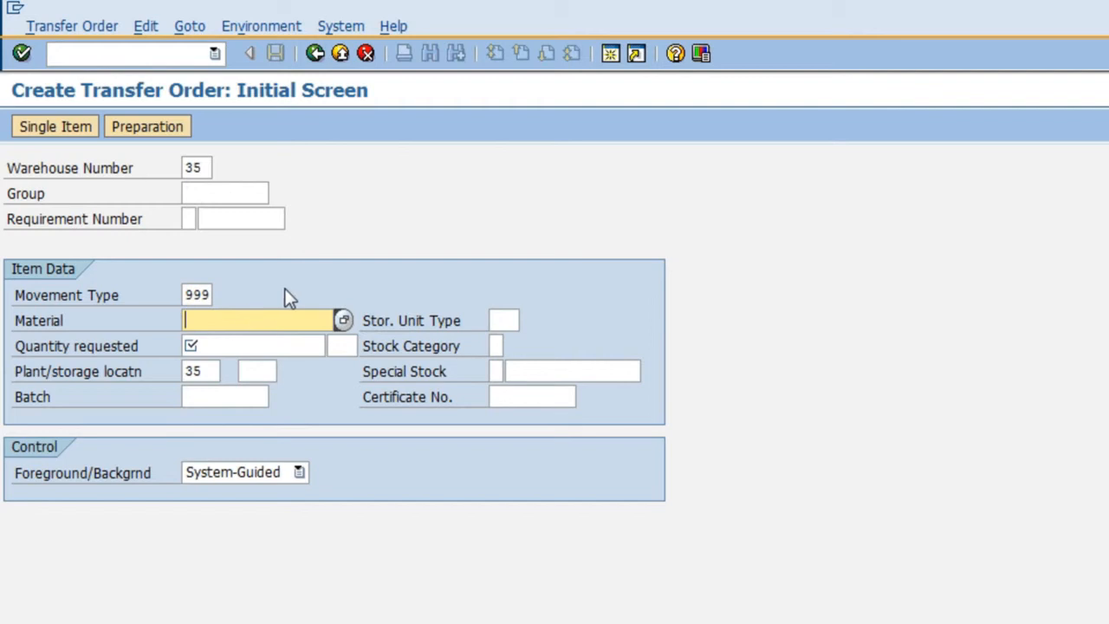
{"action": "type", "text": "16947"}
{"action": "key", "text": "Tab"}
{"action": "key", "text": "Tab"}
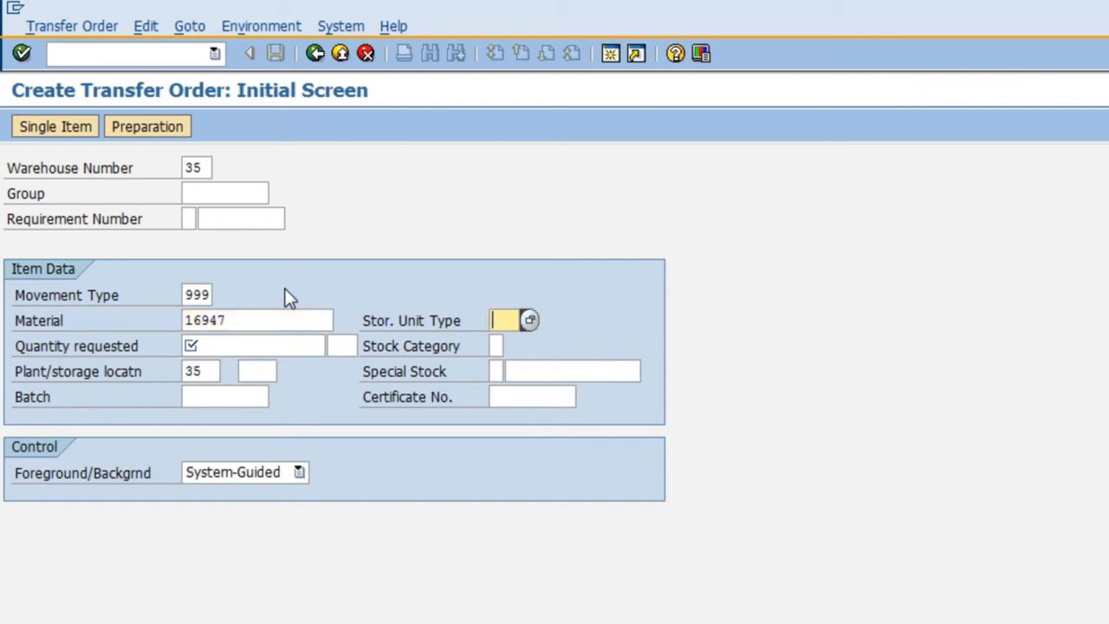
{"action": "type", "text": "2"}
{"action": "key", "text": "Tab"}
{"action": "type", "text": "CTN"}
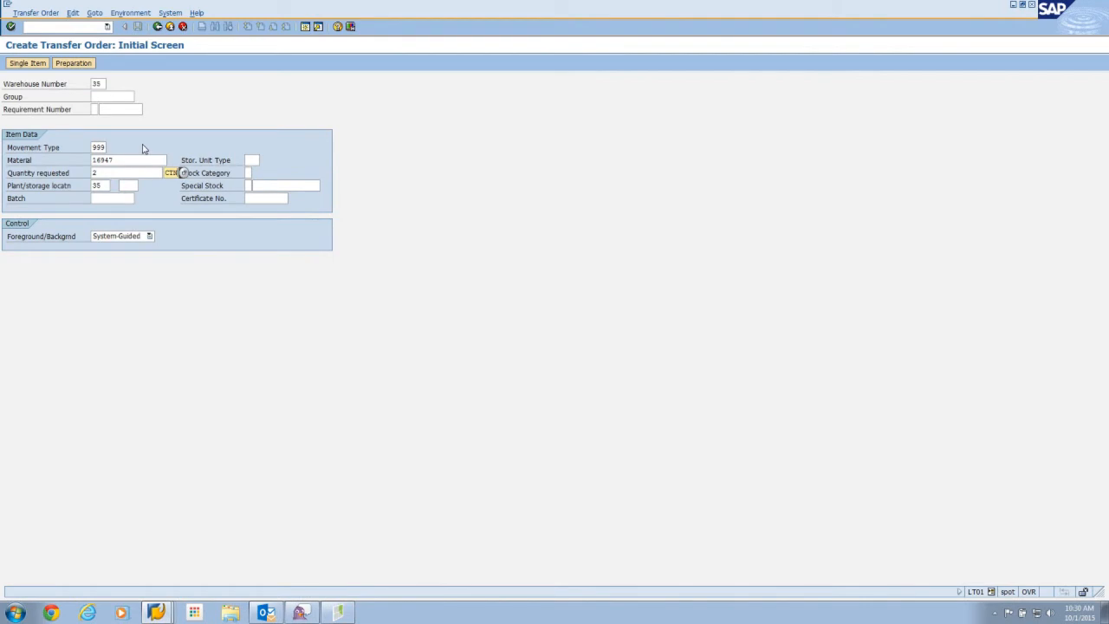
{"action": "key", "text": "Return"}
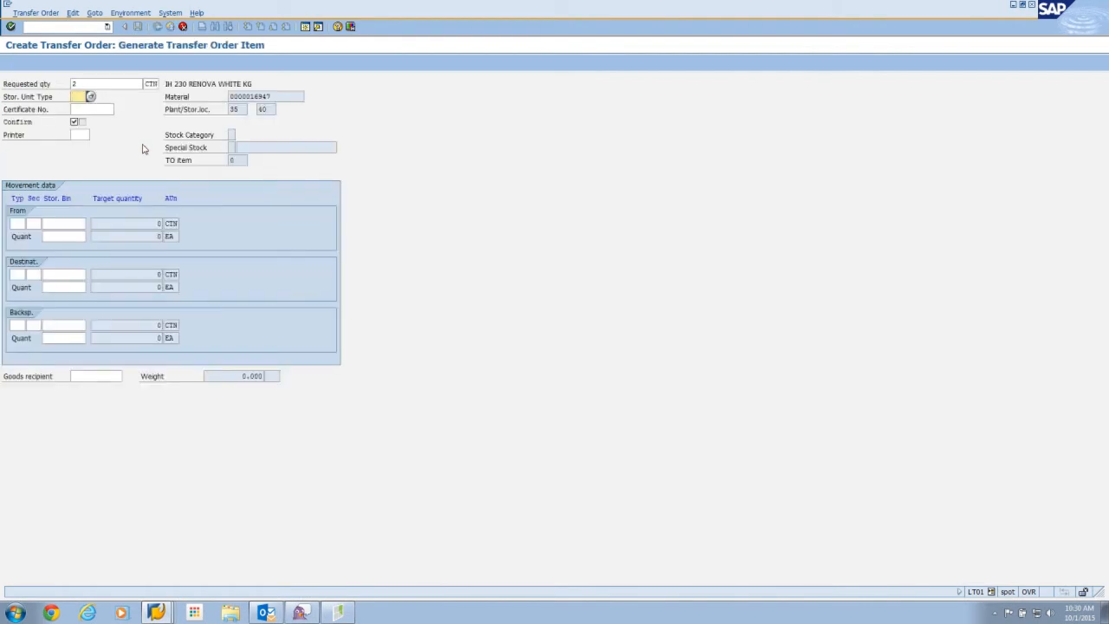
- Set the transfer source to storage type 999, section 001, bin DIFF
{"action": "left_click", "coordinate": [19, 224]}
{"action": "type", "text": "999 "}
{"action": "type", "text": "001 "}
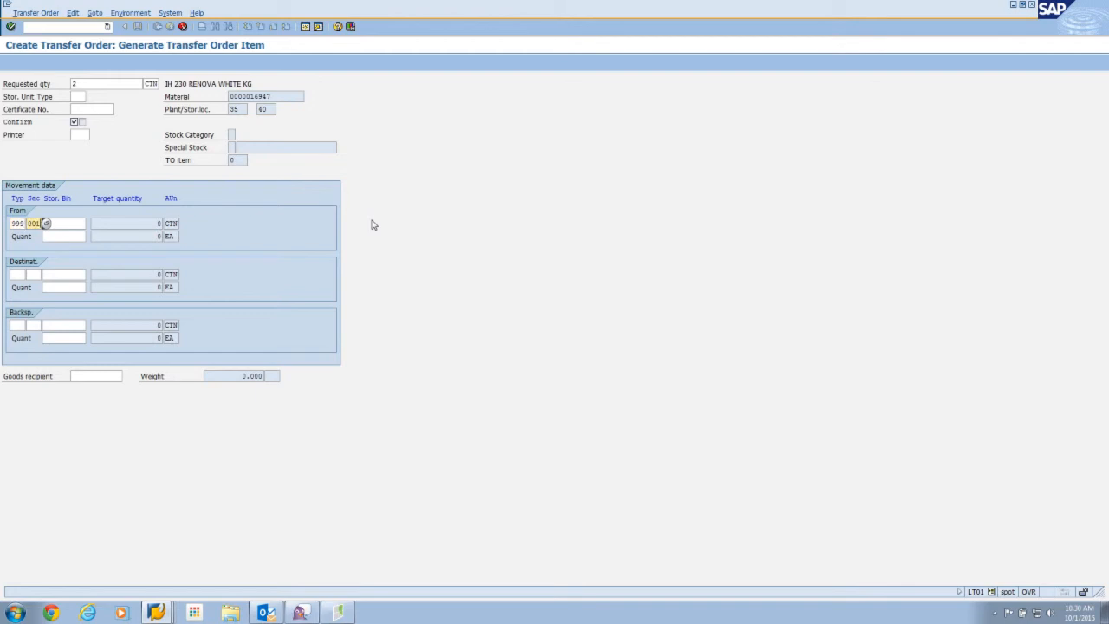
{"action": "type", "text": "DIFF"}
{"action": "key", "text": "Tab"}
{"action": "key", "text": "Tab"}
- Set the transfer destination to storage type 001, section 16, bin 16E and validate the entries
{"action": "type", "text": "0"}
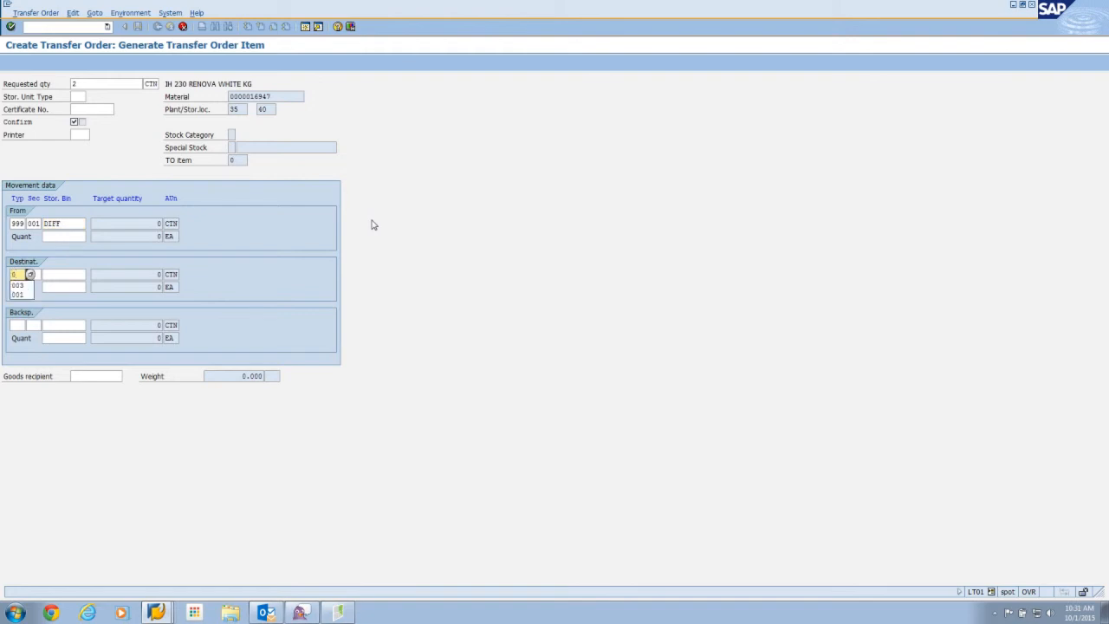
{"action": "type", "text": "01"}
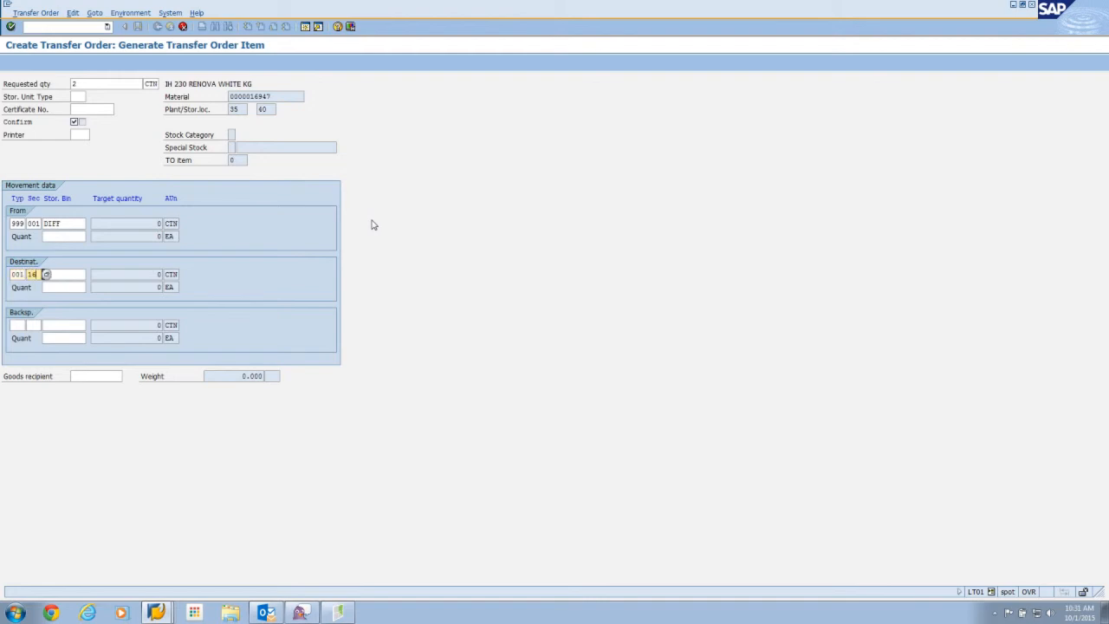
{"action": "key", "text": "Tab"}
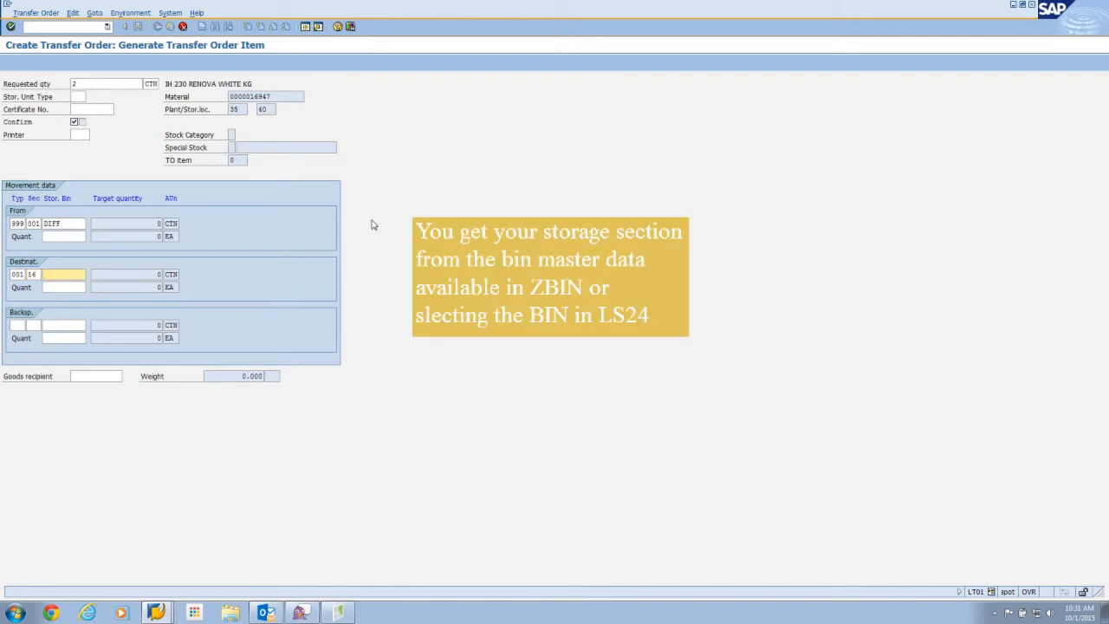
{"action": "type", "text": "16E"}
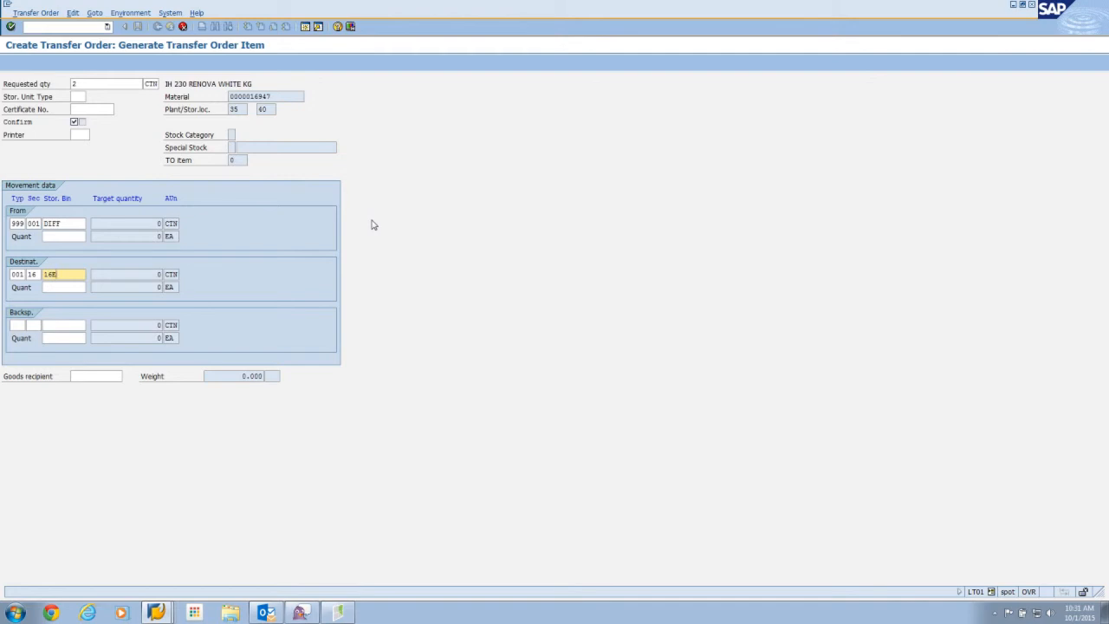
{"action": "key", "text": "Return"}
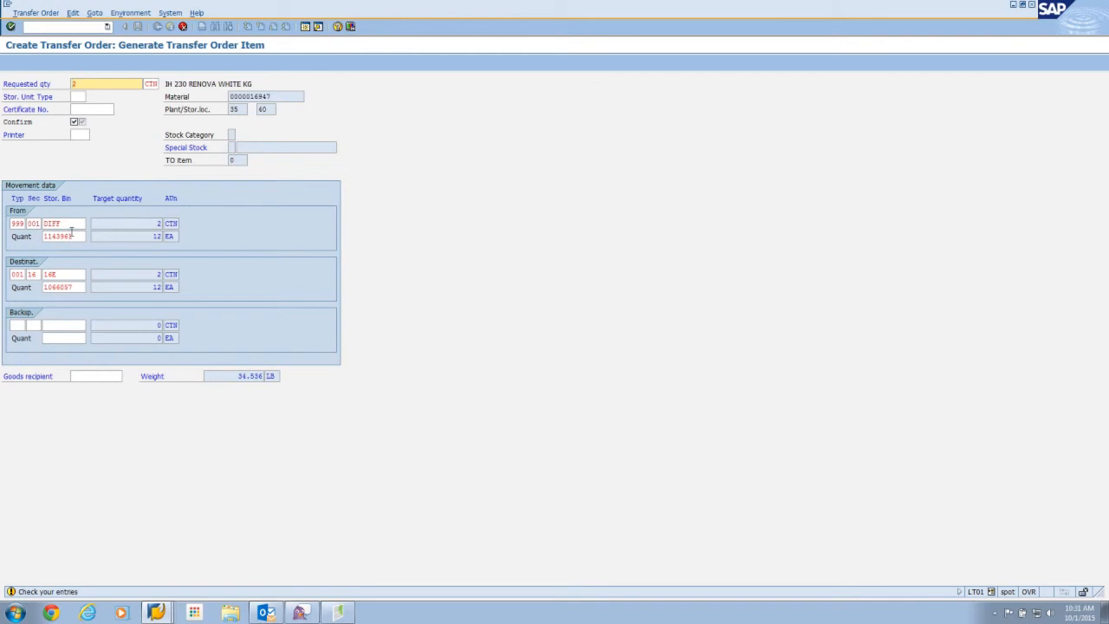
- Check the source and destination quant numbers and save the transfer order
{"action": "left_click_drag", "start_coordinate": [79, 237], "coordinate": [19, 237]}
{"action": "left_click_drag", "start_coordinate": [82, 287], "coordinate": [4, 283]}
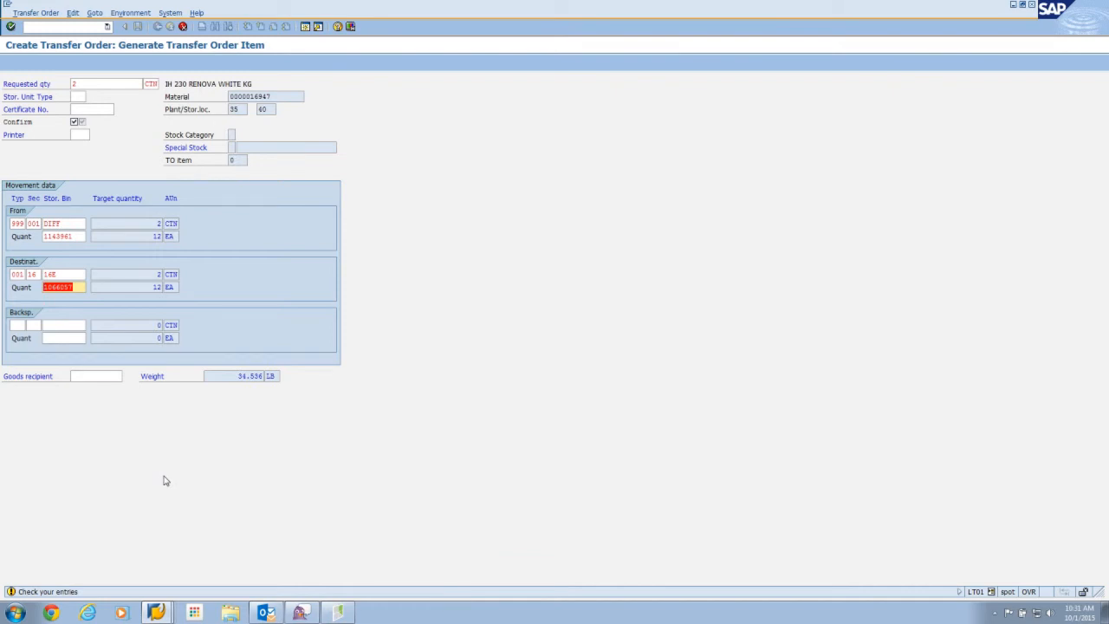
{"action": "key", "text": "ctrl+s"}
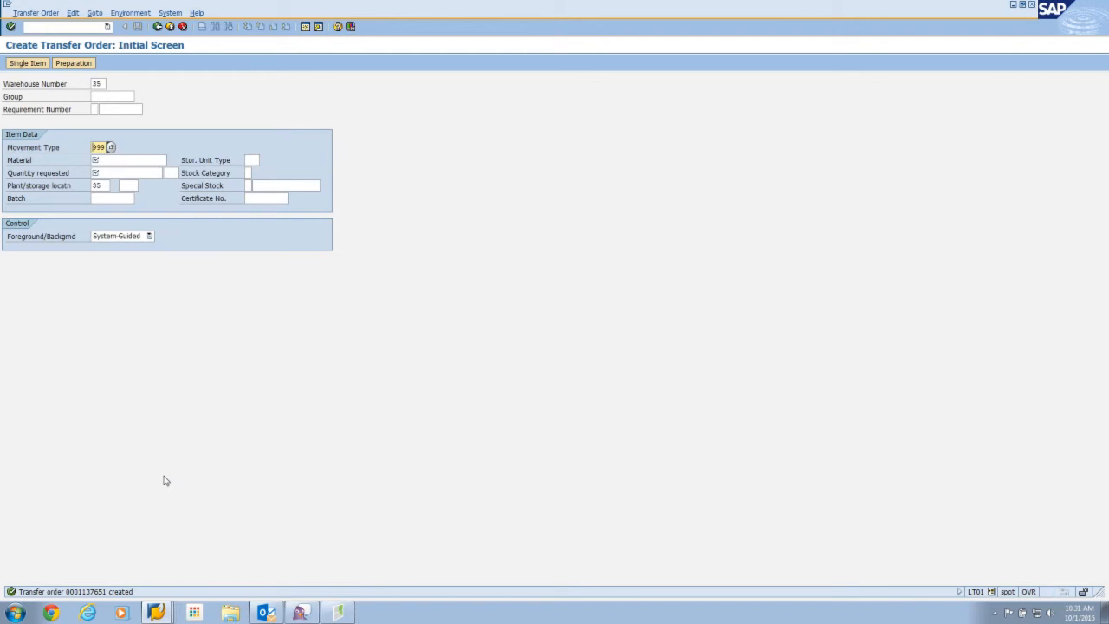
- Switch to the other SAP session and display the stock of material 16947 for warehouse 35 and plant 35
{"action": "key", "text": "alt+Tab"}
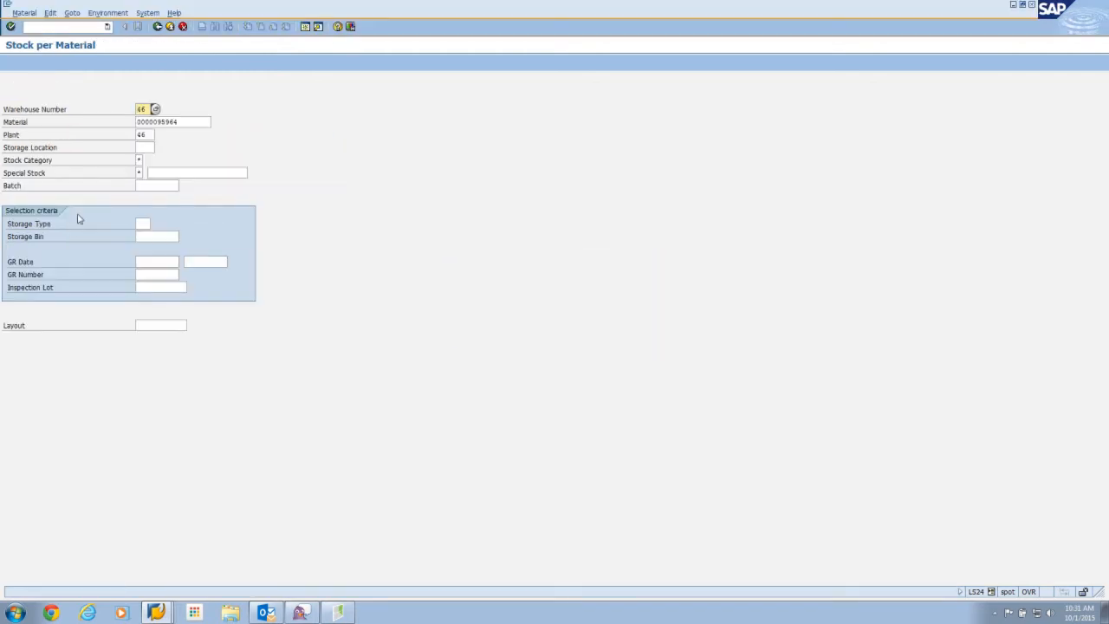
{"action": "key", "text": "Tab"}
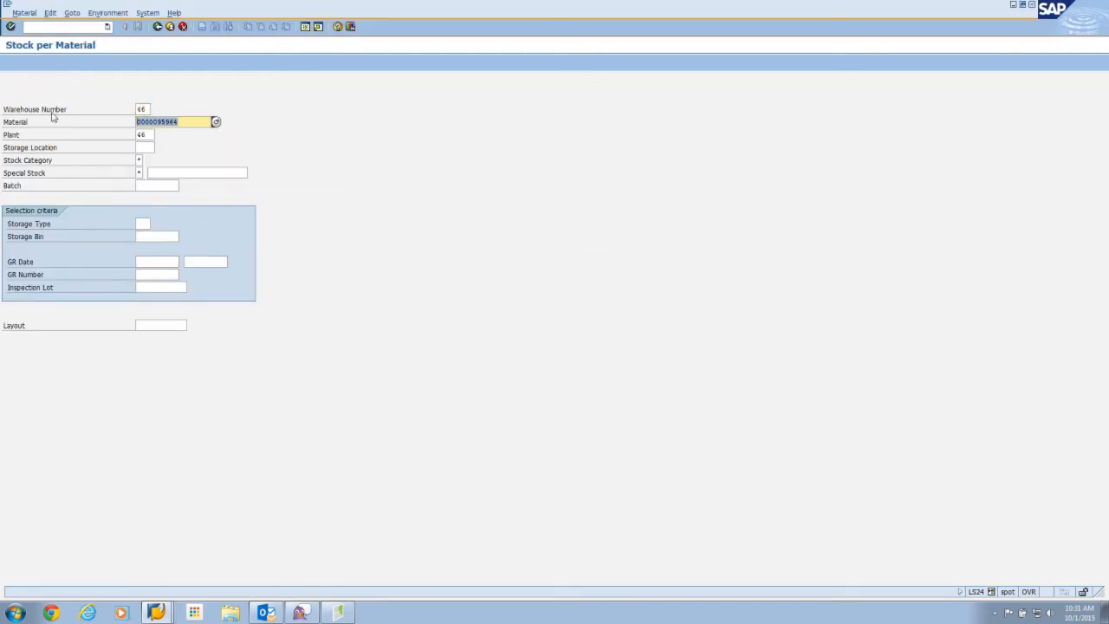
{"action": "type", "text": "1694"}
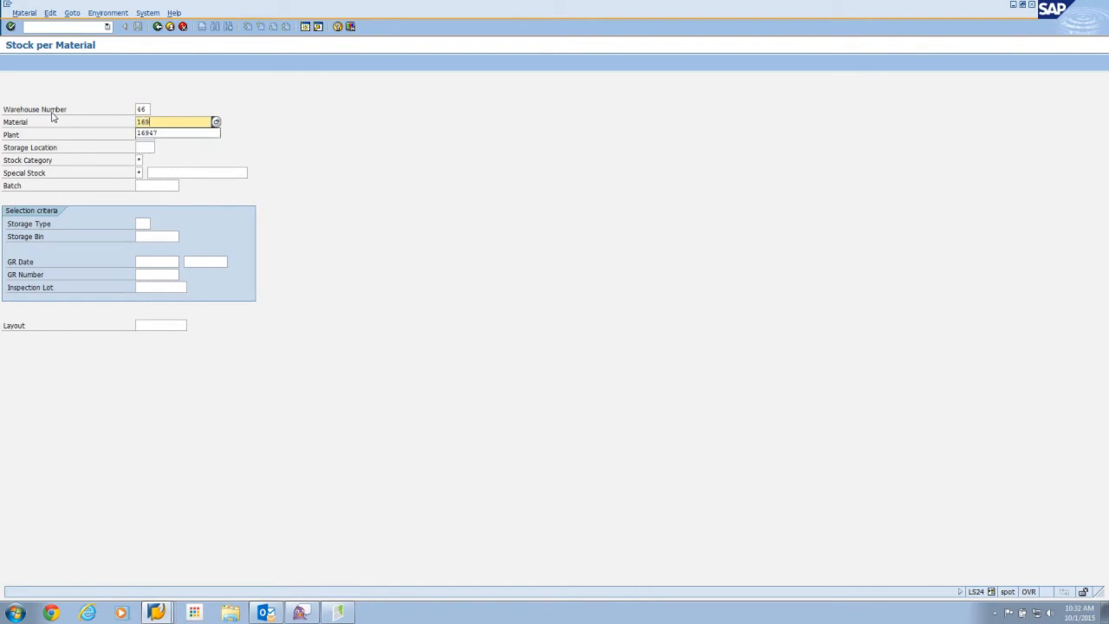
{"action": "type", "text": "7"}
{"action": "key", "text": "shift+Tab"}
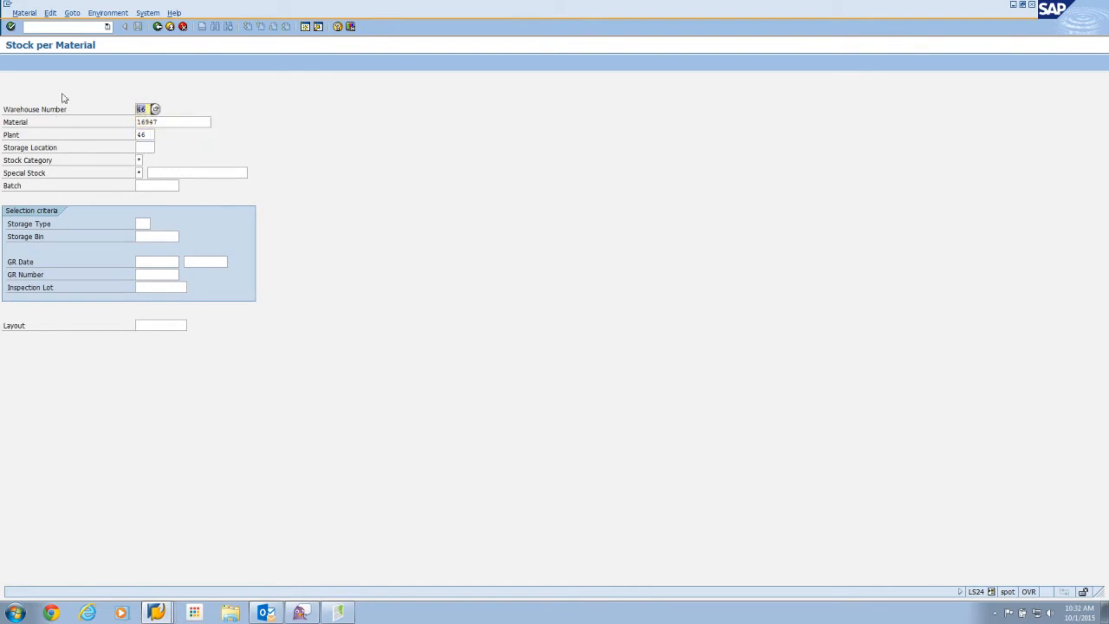
{"action": "type", "text": "35"}
{"action": "key", "text": "Tab"}
{"action": "key", "text": "Tab"}
{"action": "type", "text": "35"}
{"action": "left_click", "coordinate": [11, 27]}
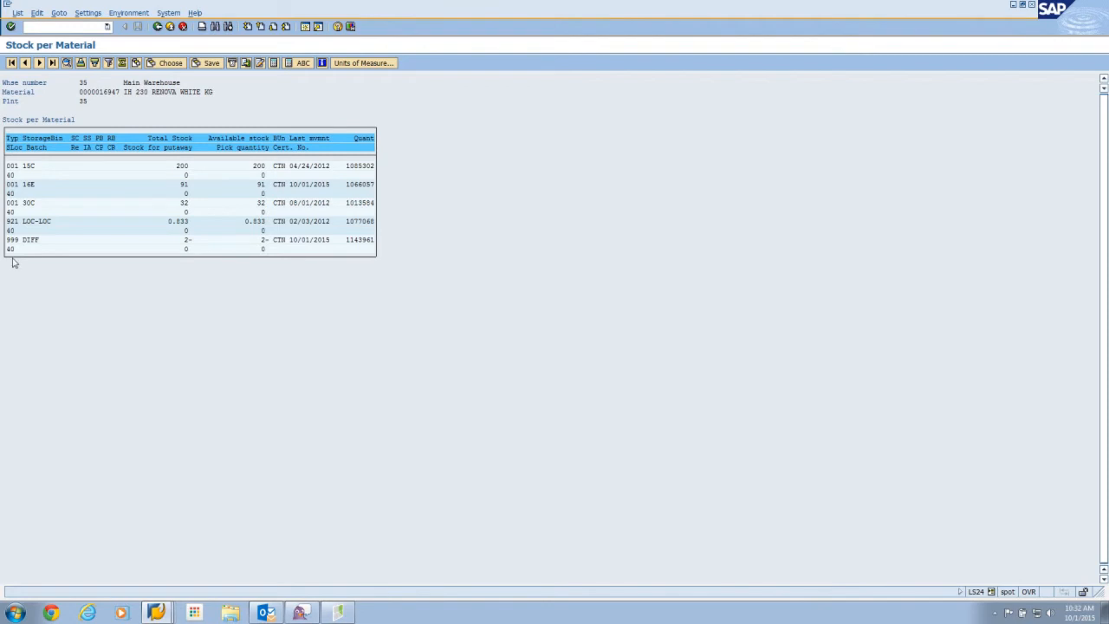
- Return to the transfer order session and run transaction MMBE for material 16947 in plant 35
{"action": "key", "text": "alt+Tab"}
{"action": "left_click", "coordinate": [77, 29]}
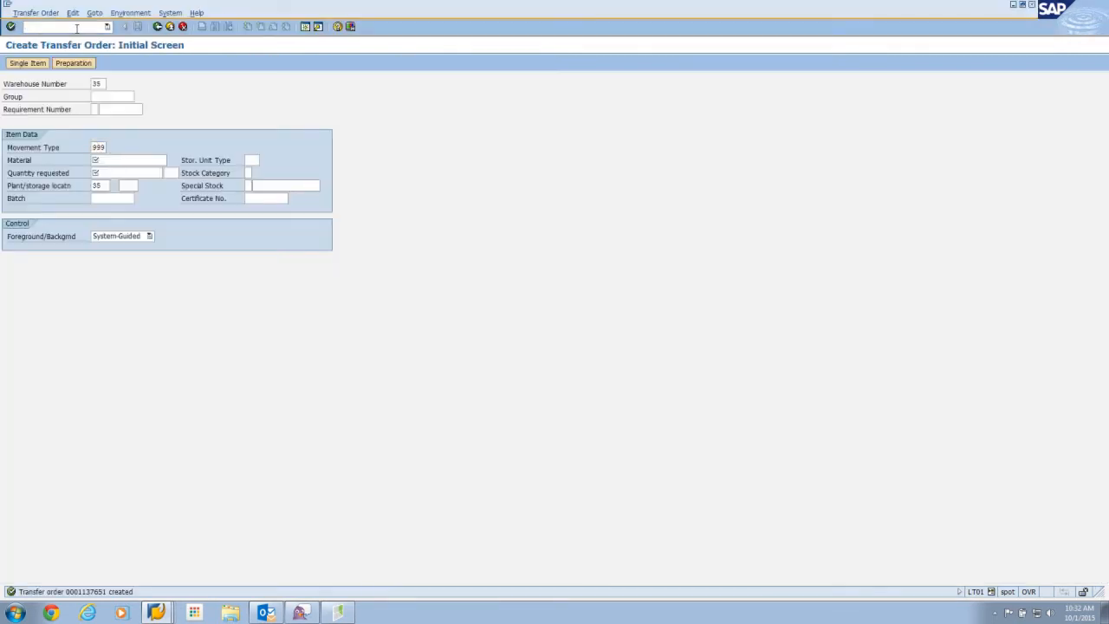
{"action": "type", "text": "/nmmbe"}
{"action": "key", "text": "Return"}
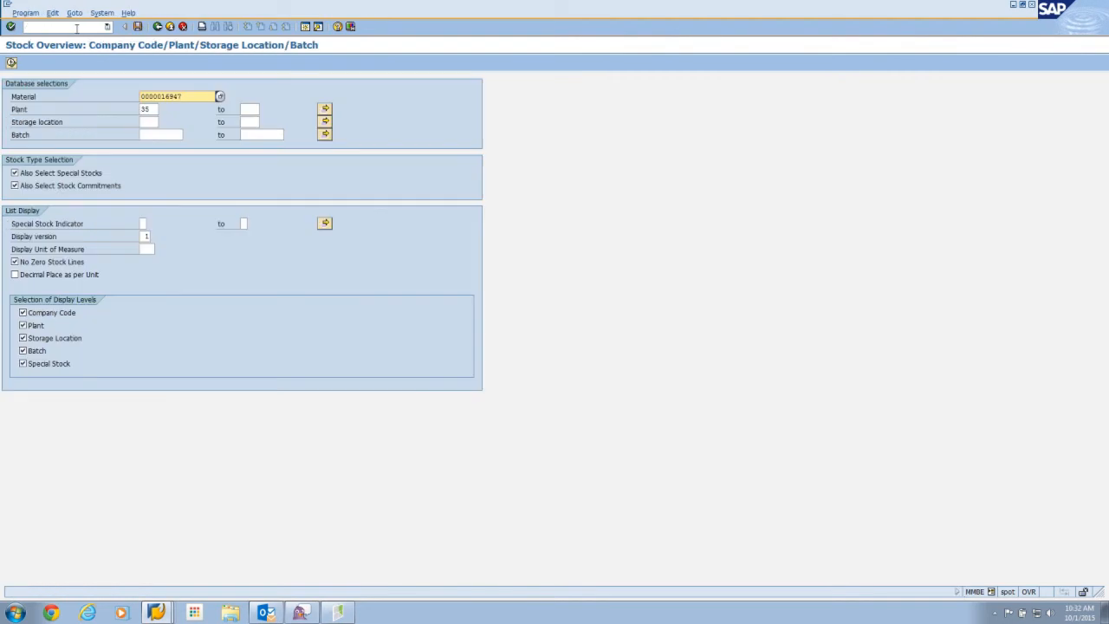
{"action": "left_click", "coordinate": [11, 63]}
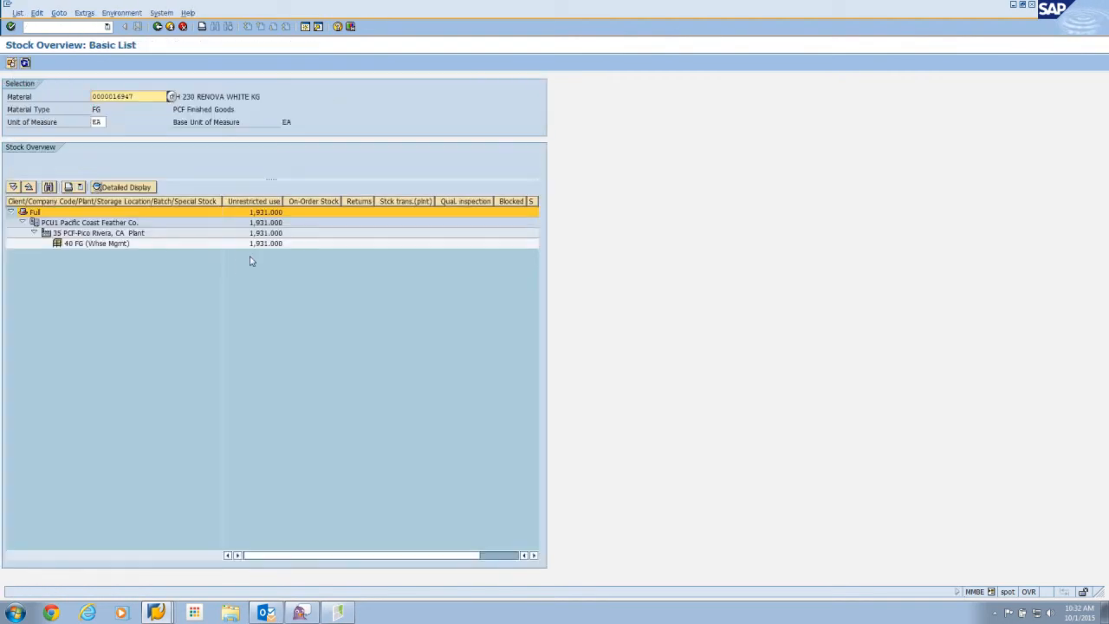
- Set the stock overview's unit of measure to CTN, check the unrestricted stock of storage location 40, and rerun the report
{"action": "left_click_drag", "start_coordinate": [106, 122], "coordinate": [37, 112]}
{"action": "type", "text": "Ctn"}
{"action": "key", "text": "Return"}
{"action": "left_click", "coordinate": [25, 63]}
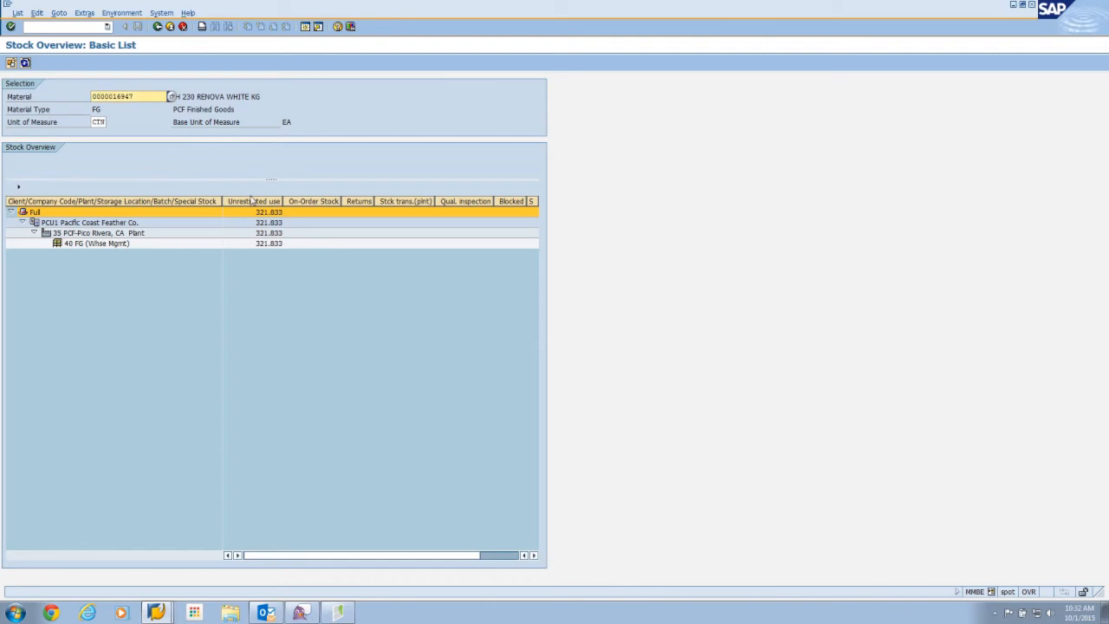
{"action": "left_click", "coordinate": [272, 246]}
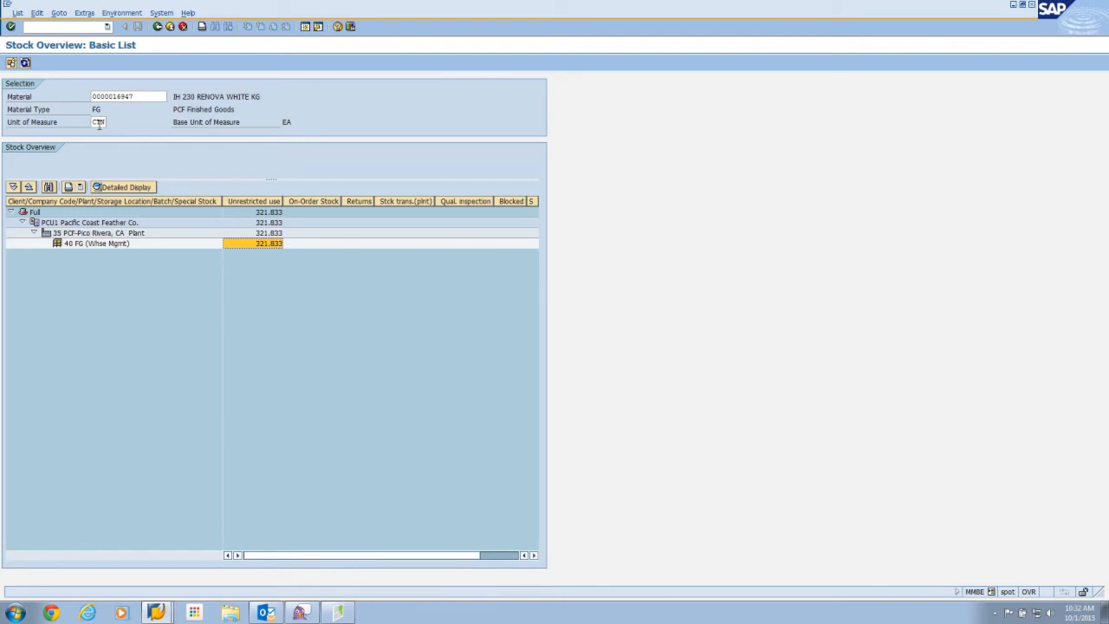
{"action": "left_click", "coordinate": [158, 26]}
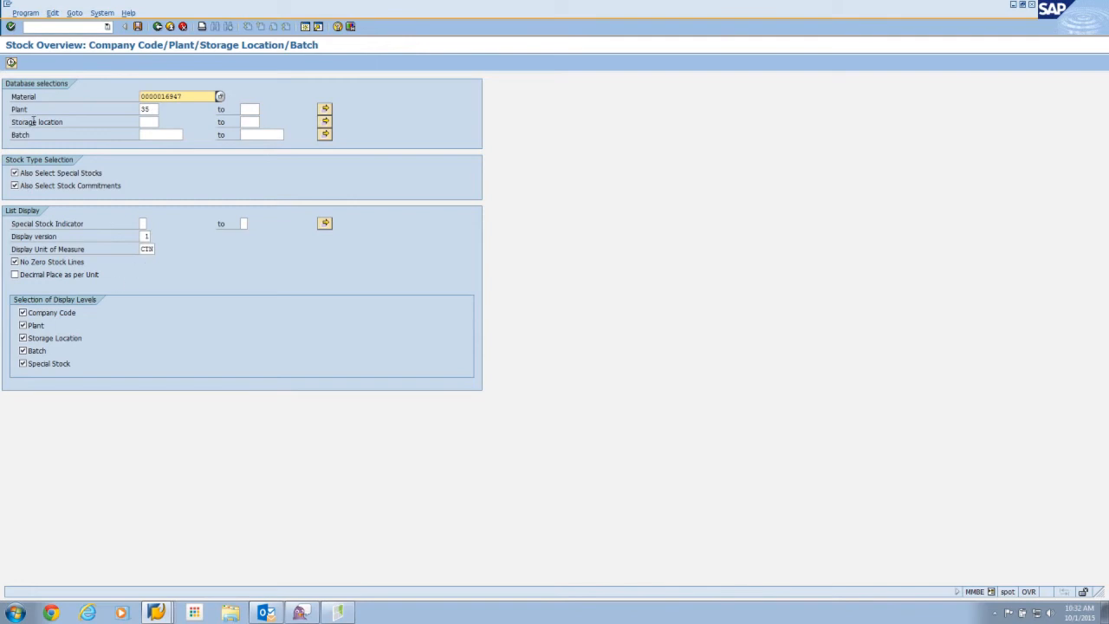
{"action": "left_click", "coordinate": [11, 63]}
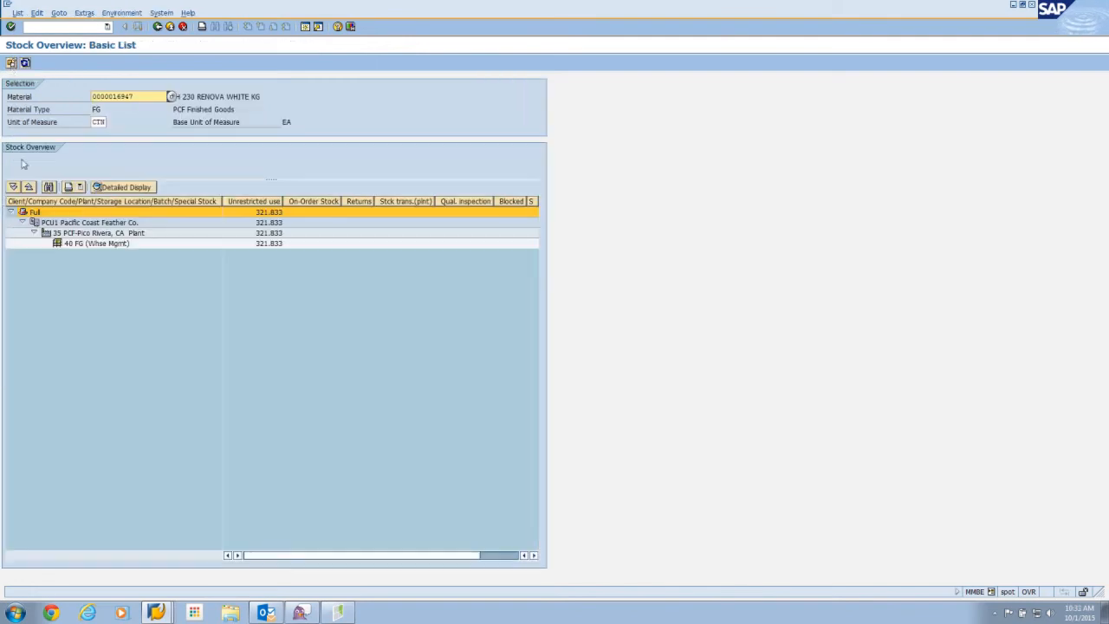
- Select storage location 40's unrestricted stock in the overview, and total the Available stock column in the Stock per Material list
{"action": "double_click", "coordinate": [257, 245]}
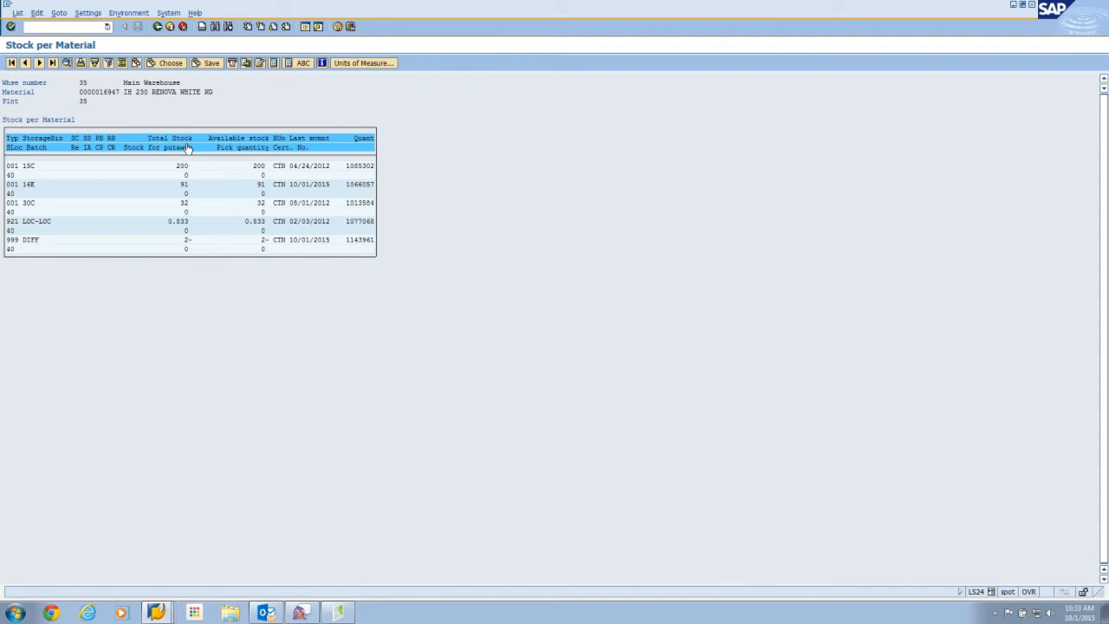
{"action": "left_click", "coordinate": [243, 140]}
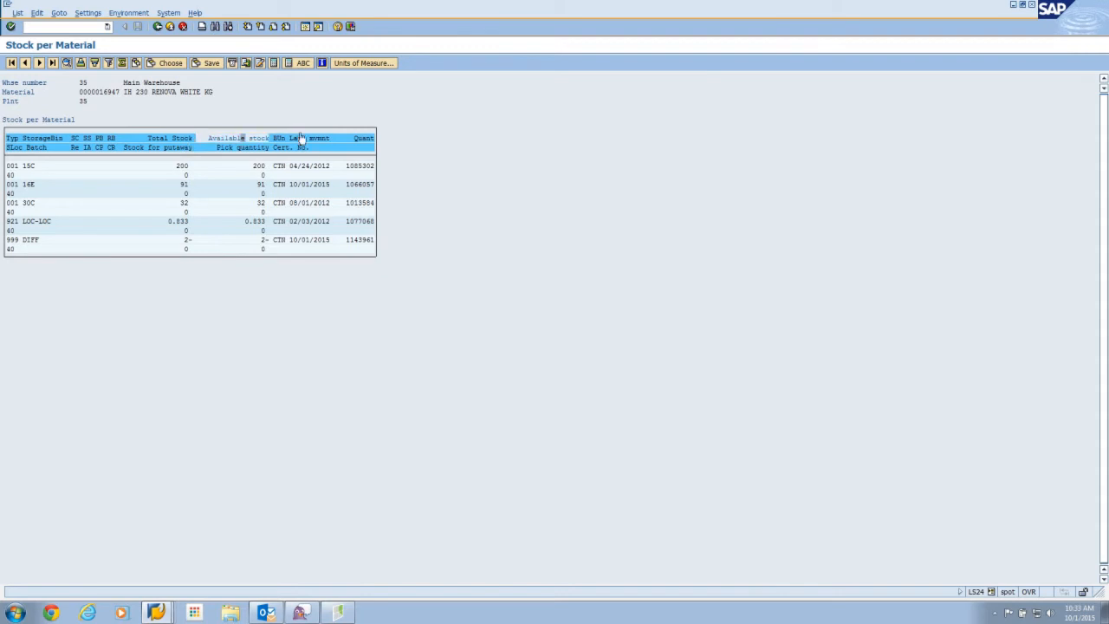
{"action": "left_click", "coordinate": [122, 62]}
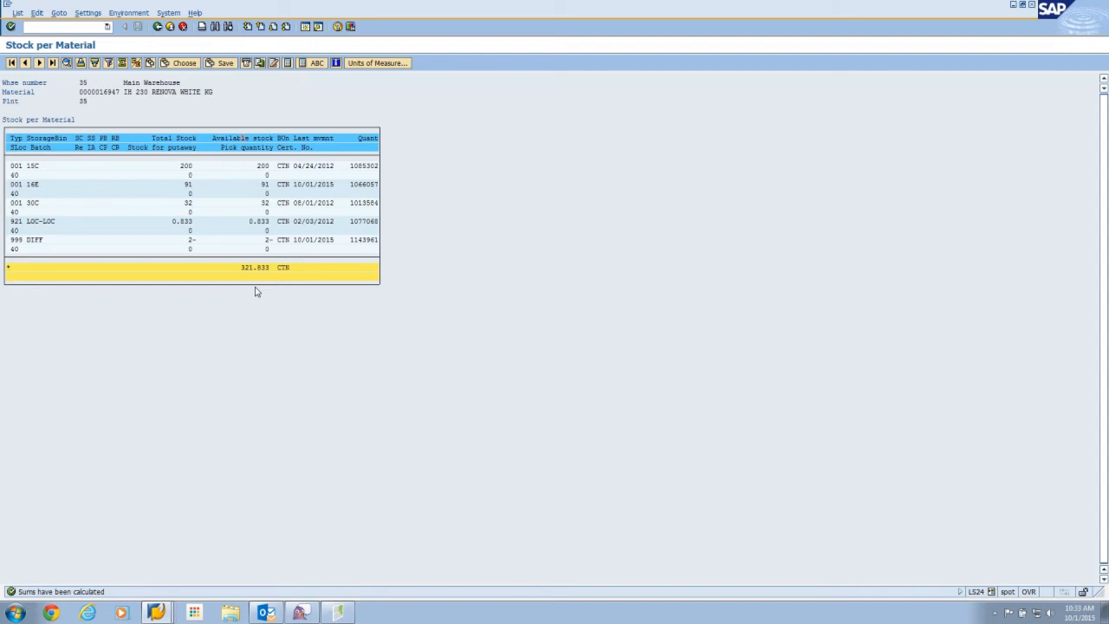
- Compare the Stock per Material total with storage location 40's unrestricted stock in the Stock Overview session
{"action": "key", "text": "alt+Tab"}
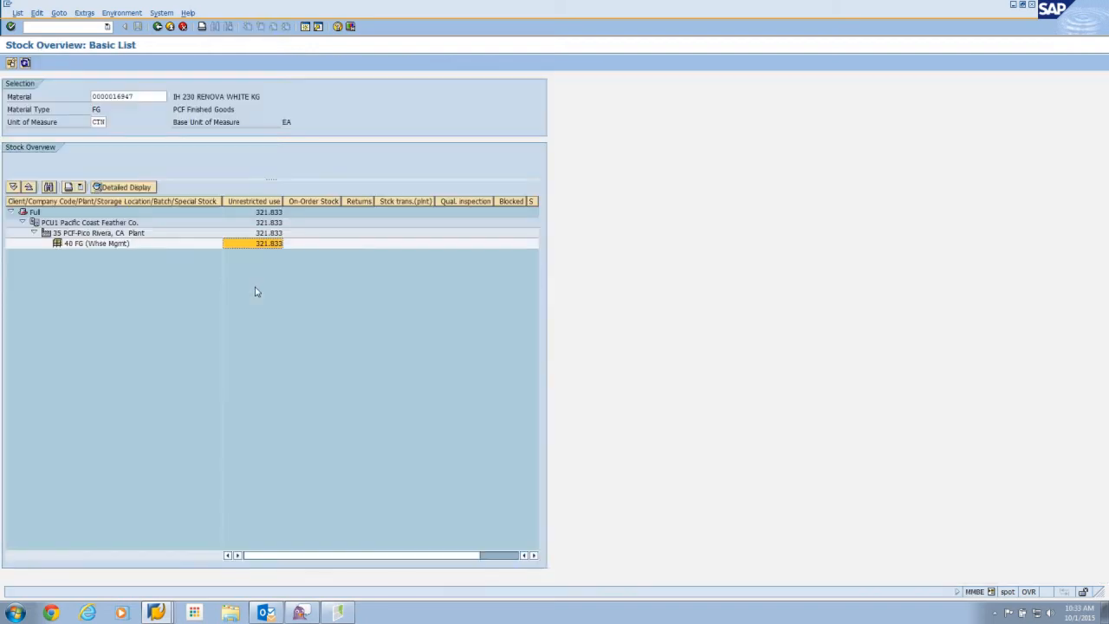
{"action": "key", "text": "alt+Tab"}
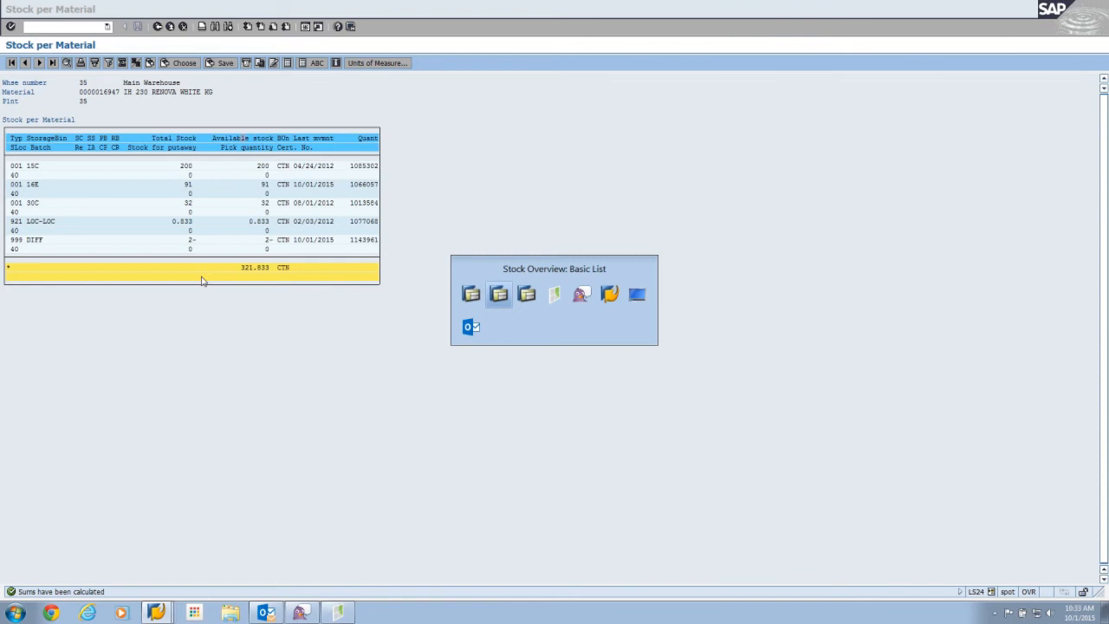
{"action": "key", "text": "alt+Tab"}
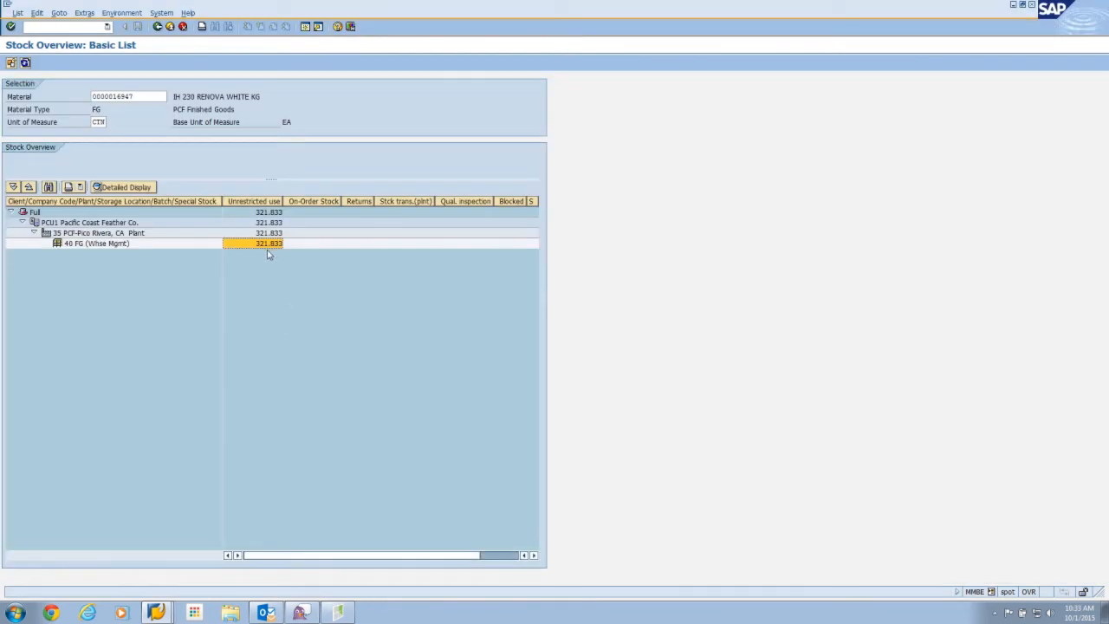
{"action": "key", "text": "alt+Tab"}
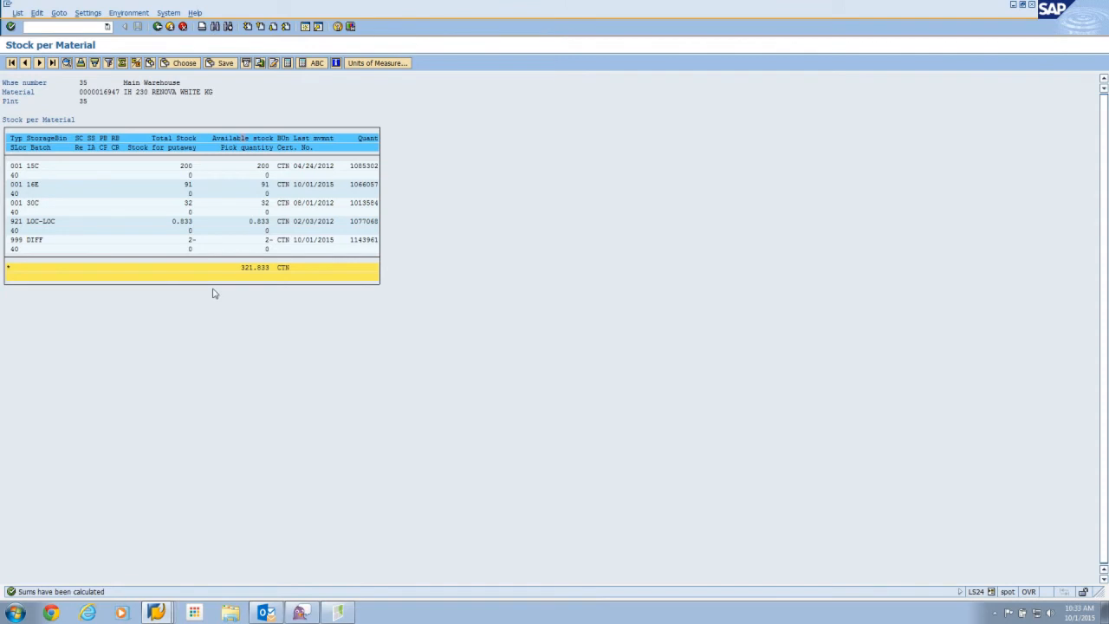
{"action": "key", "text": "alt+Tab"}
{"action": "key", "text": "alt+Tab"}
- Leave the Stock per Material list and run transaction LI21 for clearing inventory differences
{"action": "left_click", "coordinate": [74, 25]}
{"action": "type", "text": "/"}
{"action": "key", "text": "Return"}
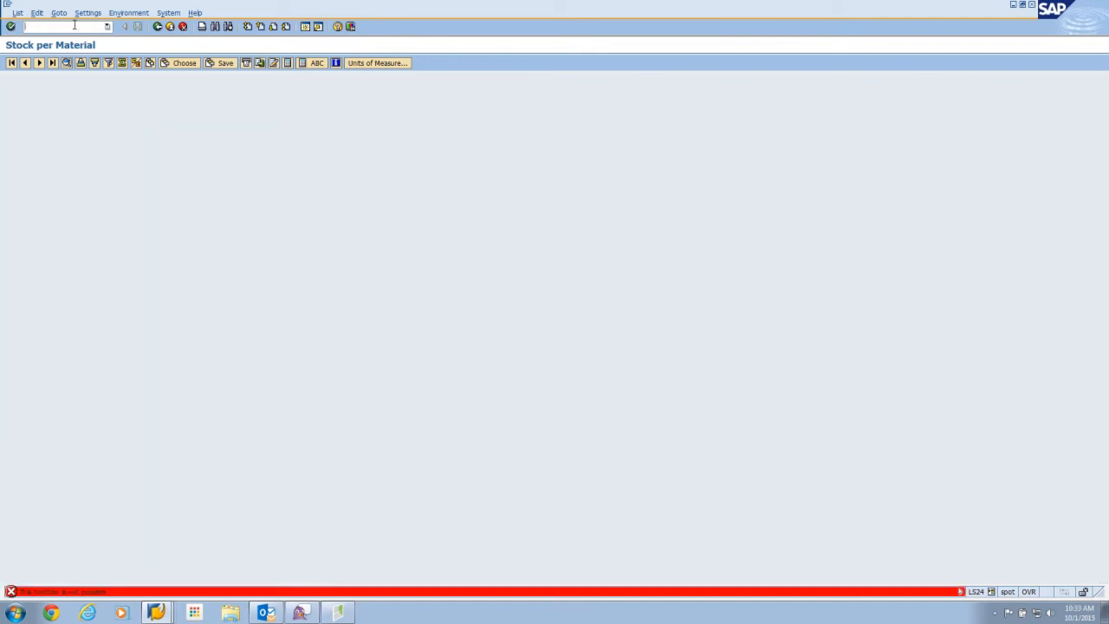
{"action": "type", "text": "/n"}
{"action": "key", "text": "Return"}
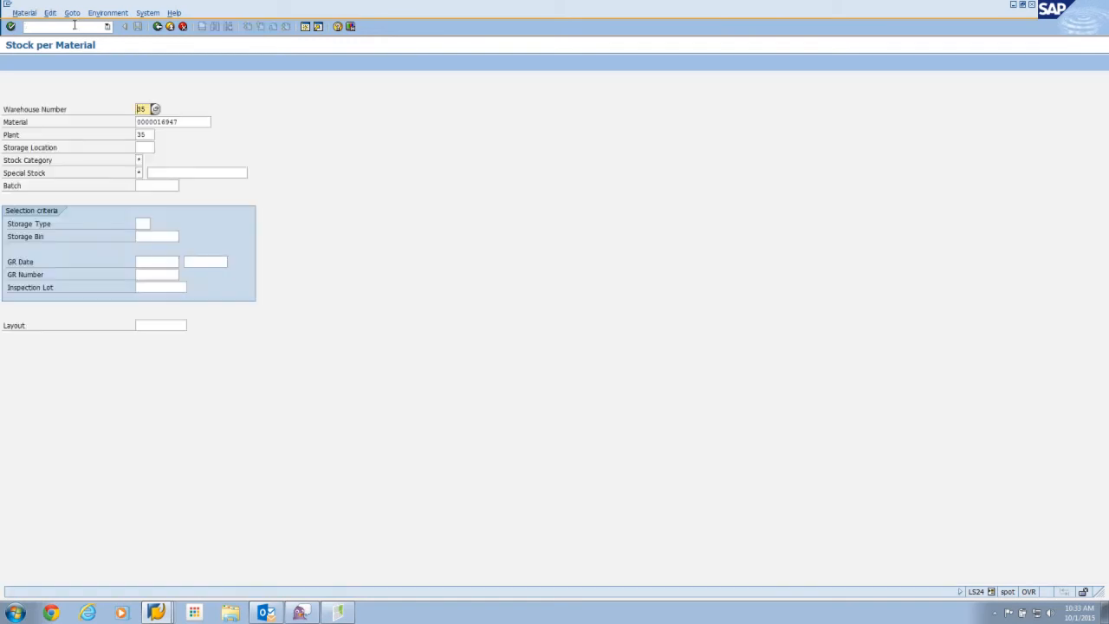
{"action": "left_click", "coordinate": [74, 25]}
{"action": "type", "text": "/nli21"}
{"action": "key", "text": "Return"}
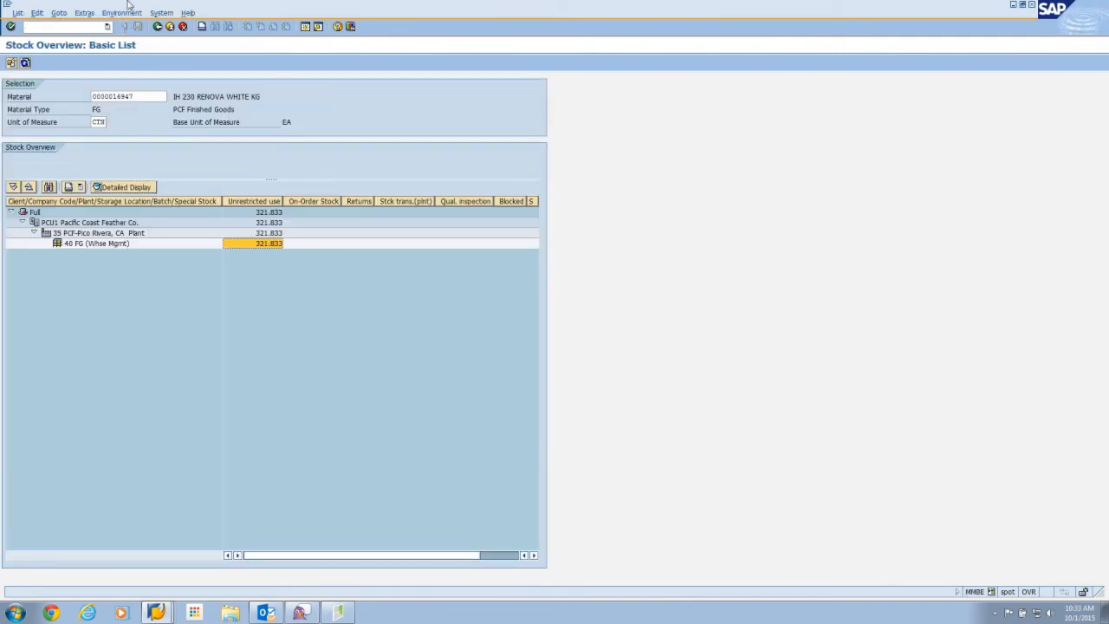
- Switch to the other Stock per Material session, enter material 16947 and try to display its stock
{"action": "key", "text": "alt+Tab"}
{"action": "key", "text": "alt+Tab"}
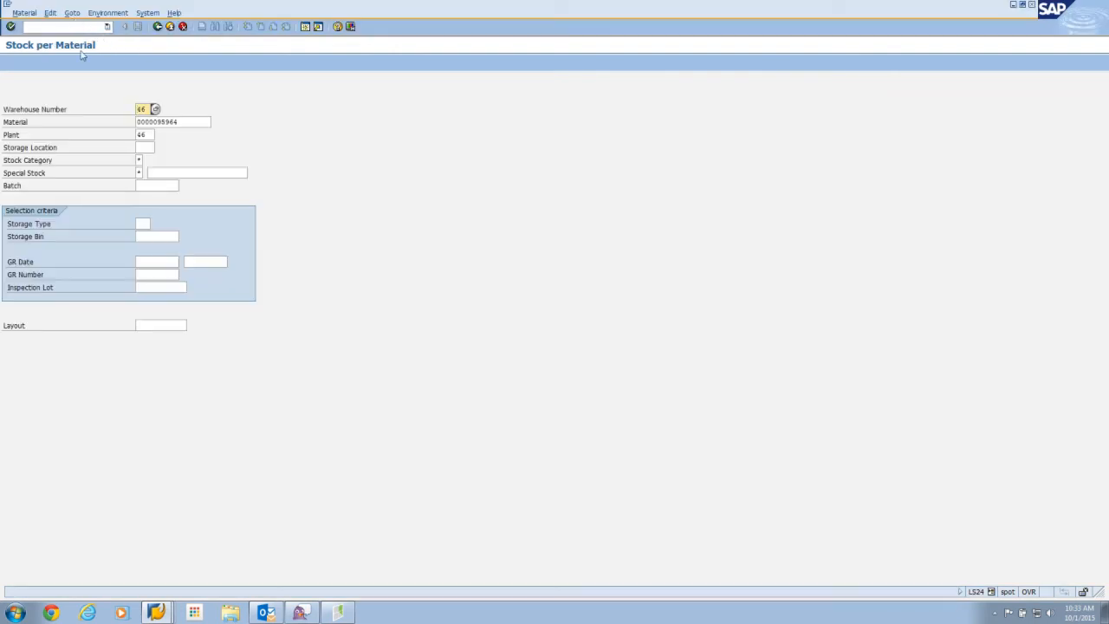
{"action": "key", "text": "Tab"}
{"action": "type", "text": "1674"}
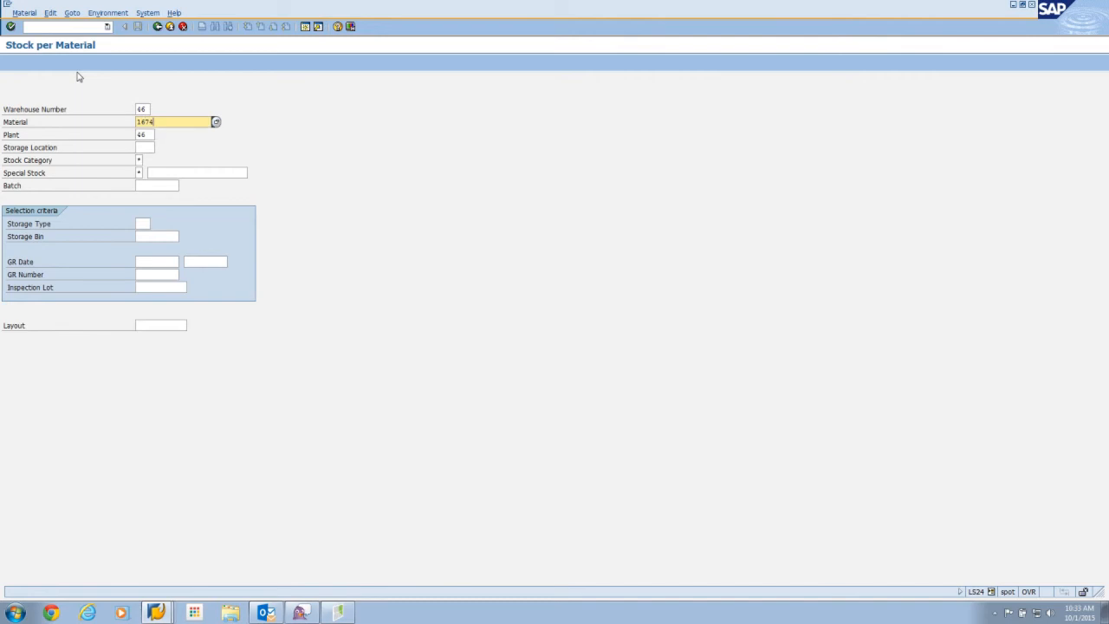
{"action": "key", "text": "BackSpace"}
{"action": "key", "text": "BackSpace"}
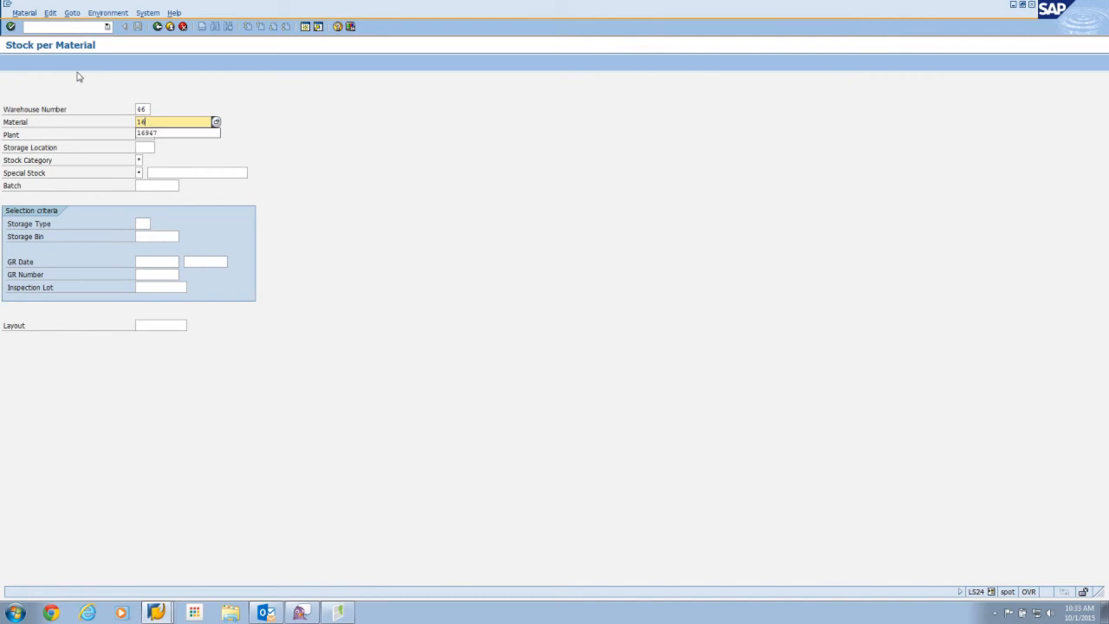
{"action": "type", "text": "947"}
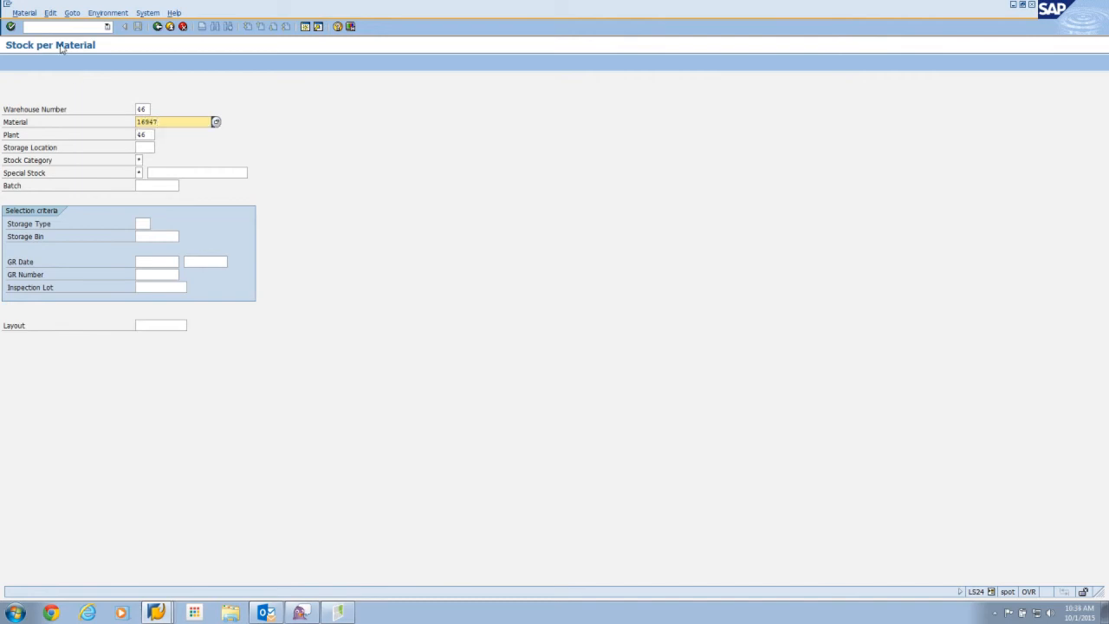
{"action": "left_click", "coordinate": [10, 26]}
- Set the warehouse number and plant to 35 and display the material's stock
{"action": "double_click", "coordinate": [141, 108]}
{"action": "type", "text": "35"}
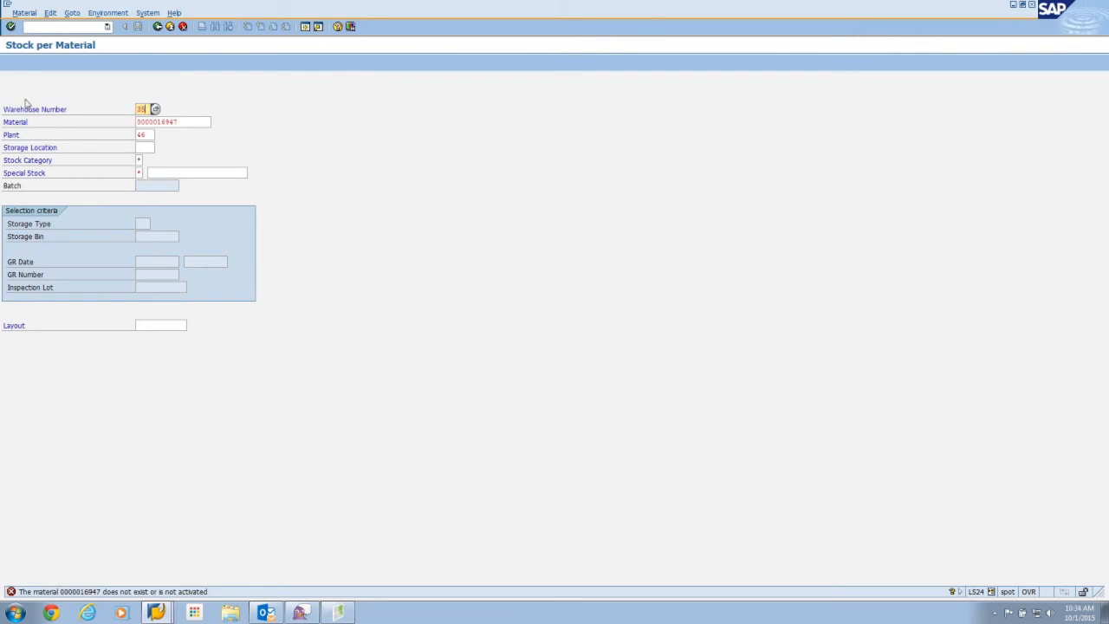
{"action": "double_click", "coordinate": [149, 135]}
{"action": "type", "text": "35"}
{"action": "left_click", "coordinate": [11, 26]}
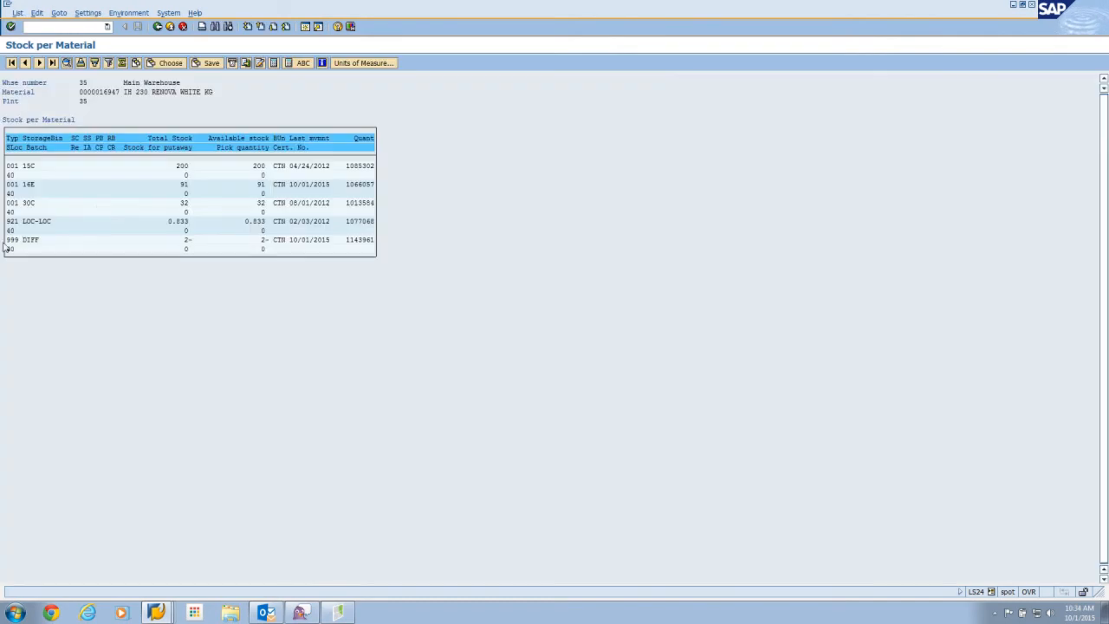
- In the difference clearing session, list the quants of warehouse 35 for storage type 999 (Difference) and keep the entry selected
{"action": "key", "text": "alt+Tab"}
{"action": "key", "text": "alt+Tab"}
{"action": "key", "text": "Tab"}
{"action": "left_click", "coordinate": [143, 97]}
{"action": "left_click", "coordinate": [159, 97]}
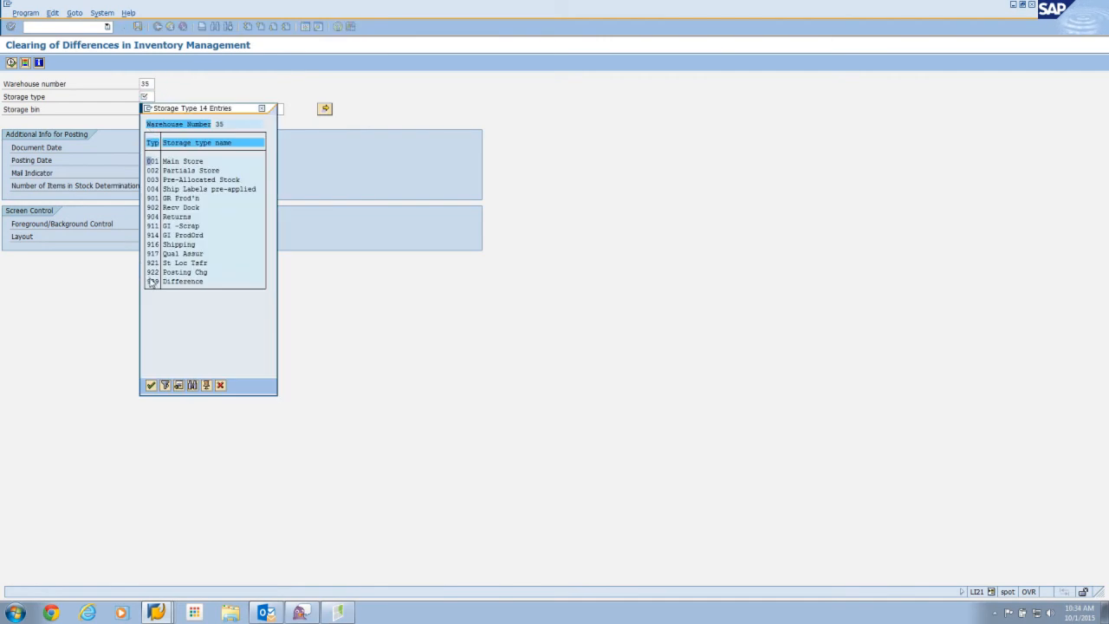
{"action": "double_click", "coordinate": [151, 282]}
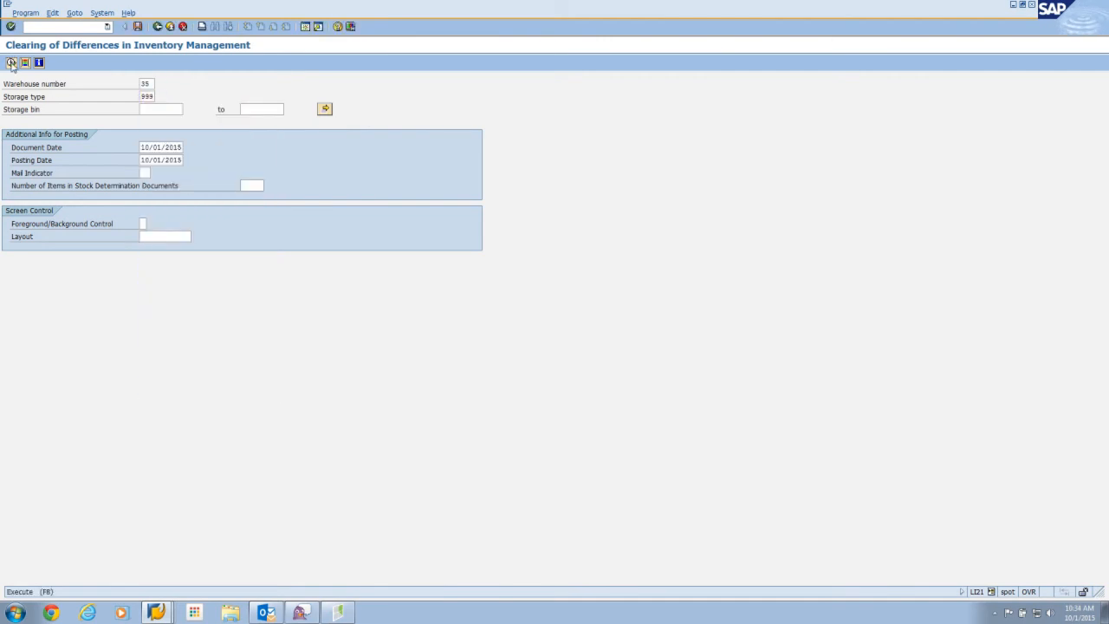
{"action": "left_click", "coordinate": [11, 63]}
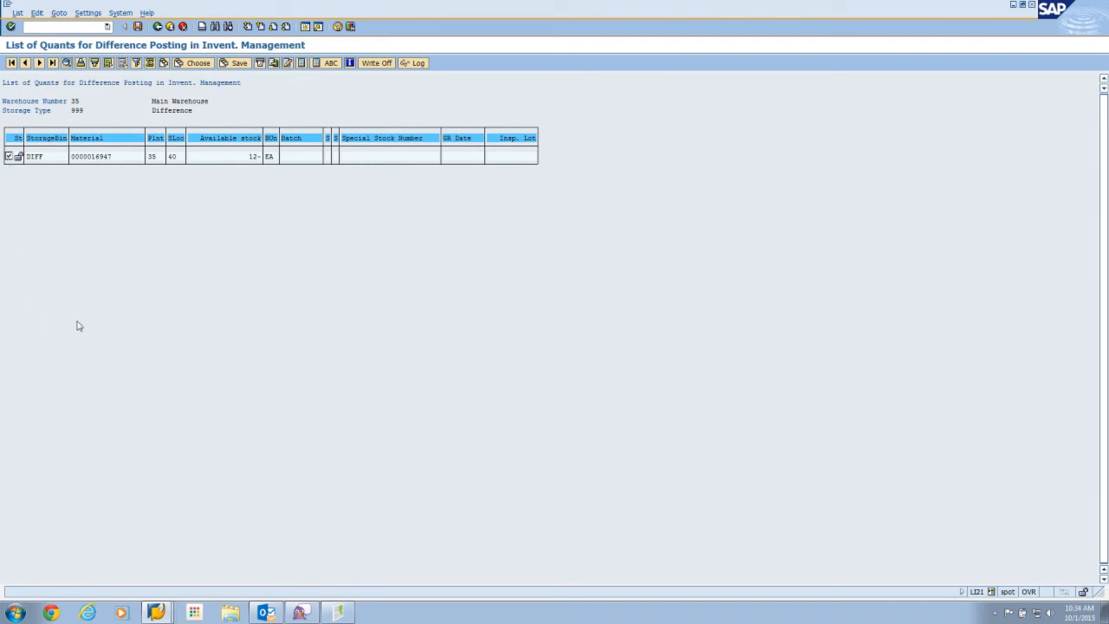
{"action": "left_click", "coordinate": [122, 64]}
{"action": "left_click", "coordinate": [109, 63]}
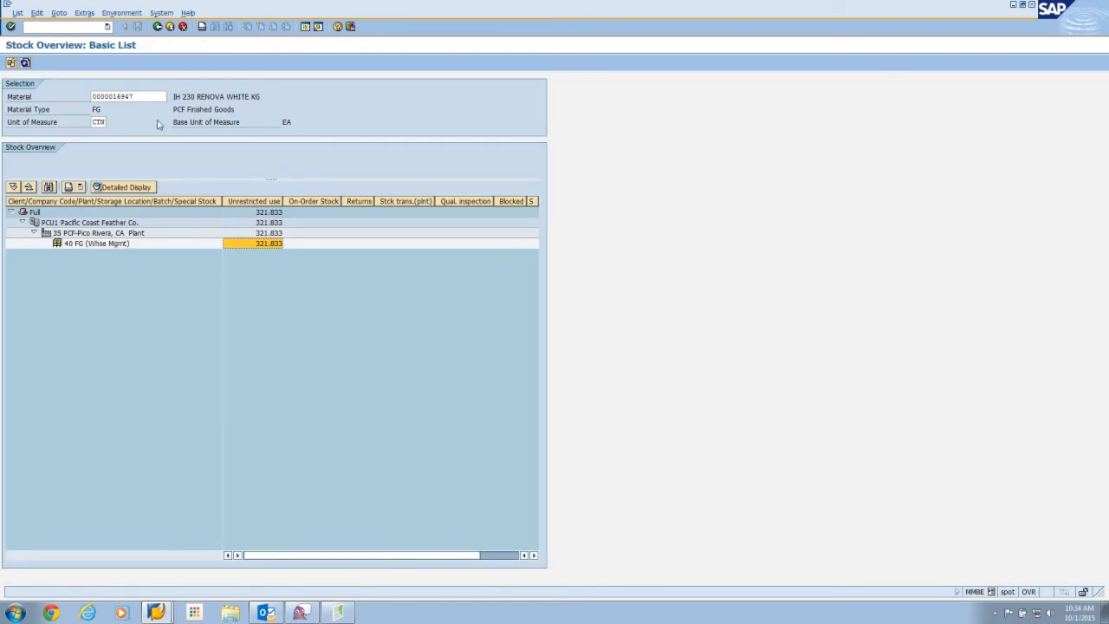
- Set the Stock Overview's unit of measure to EA, refresh it, and check storage location 40's unrestricted stock
{"action": "left_click", "coordinate": [98, 121]}
{"action": "type", "text": "EA"}
{"action": "key", "text": "Return"}
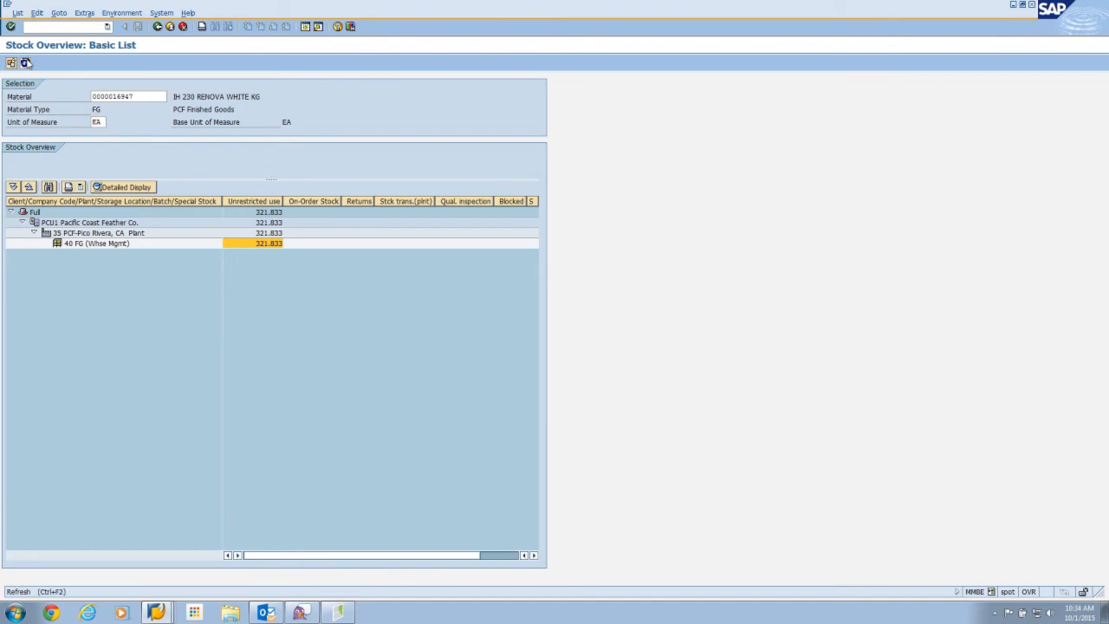
{"action": "left_click", "coordinate": [262, 243]}
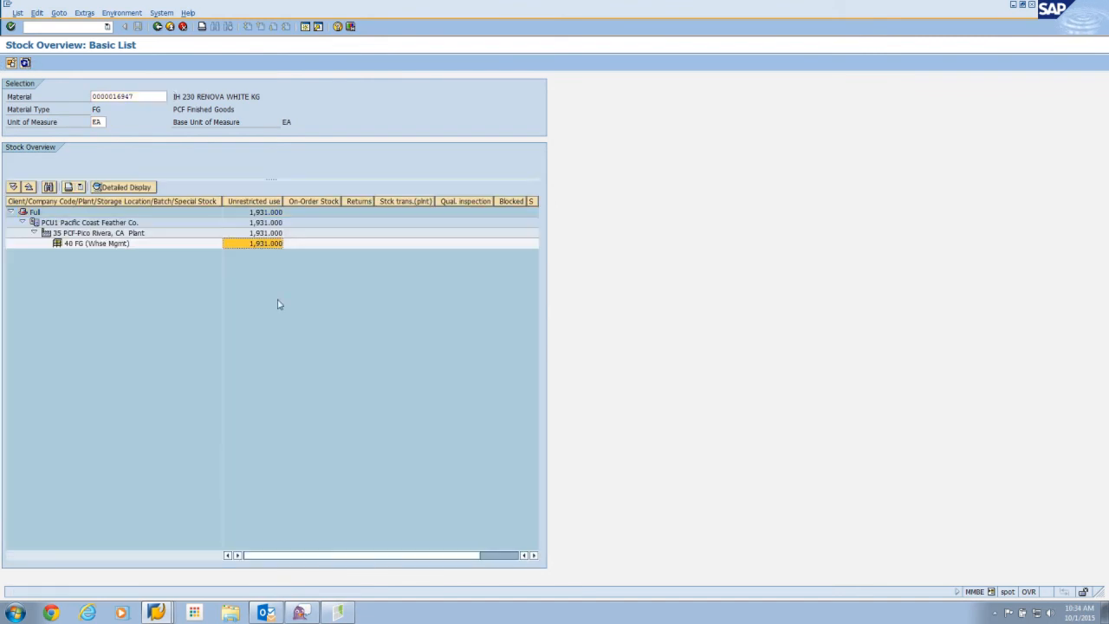
- Switch to the Stock per Material list, change its unit of measure to EA (Each), and total the Available stock column
{"action": "key", "text": "alt+Tab"}
{"action": "key", "text": "alt+Tab"}
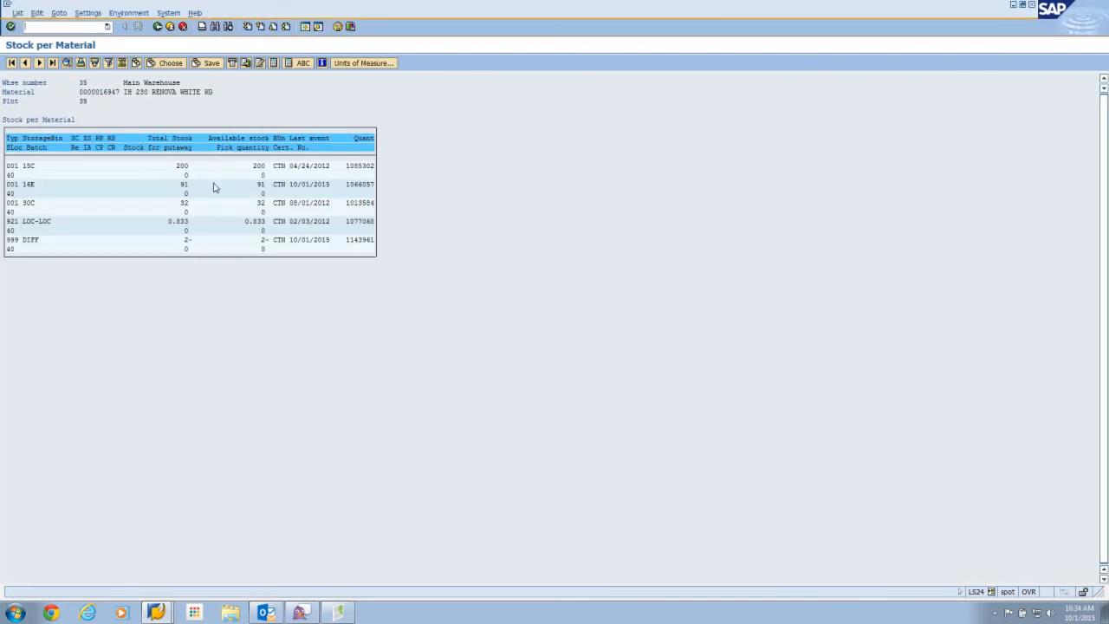
{"action": "left_click", "coordinate": [377, 63]}
{"action": "left_click", "coordinate": [111, 237]}
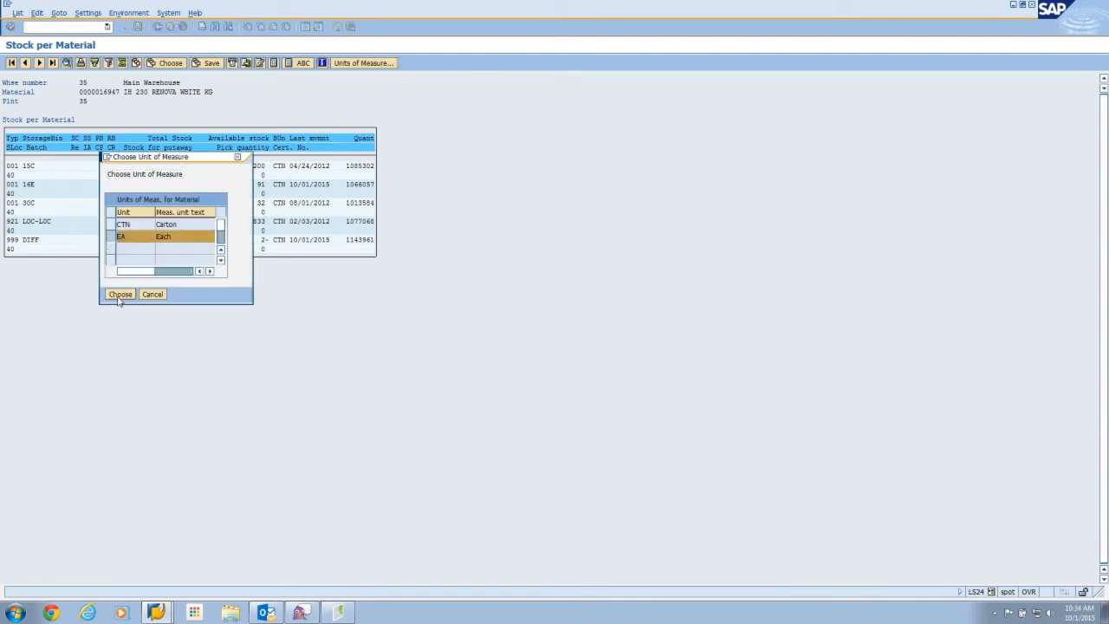
{"action": "left_click", "coordinate": [119, 295]}
{"action": "left_click", "coordinate": [246, 140]}
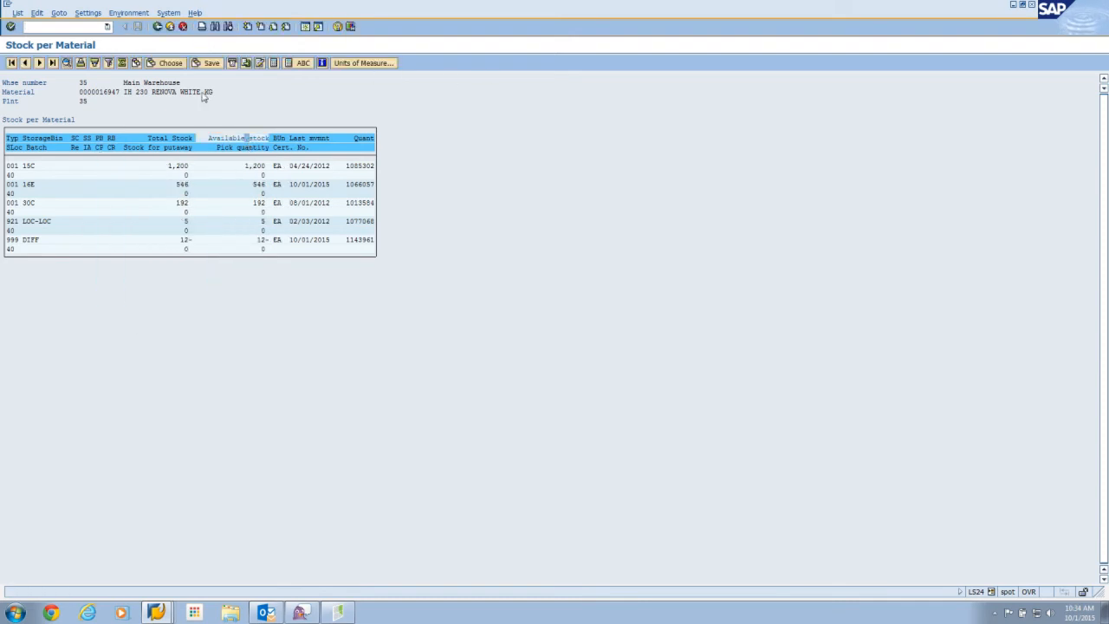
{"action": "left_click", "coordinate": [123, 63]}
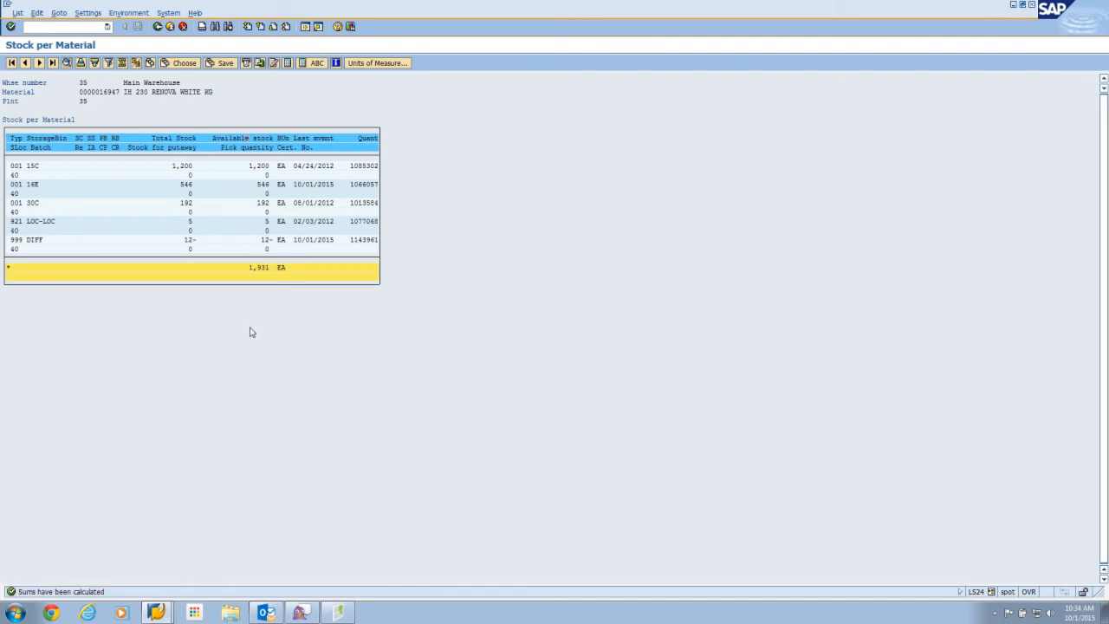
- Compare the EA quantities across the Stock per Material, difference quant and Stock Overview sessions, ending at the difference quant list
{"action": "key", "text": "alt+Tab"}
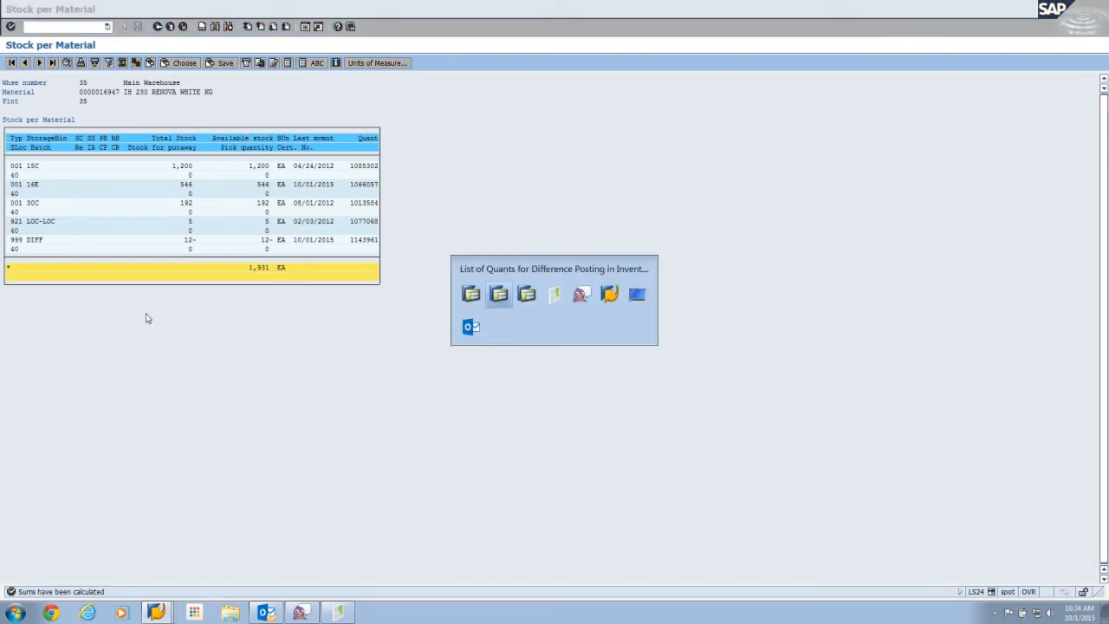
{"action": "key", "text": "alt+Tab"}
{"action": "key", "text": "alt+Tab"}
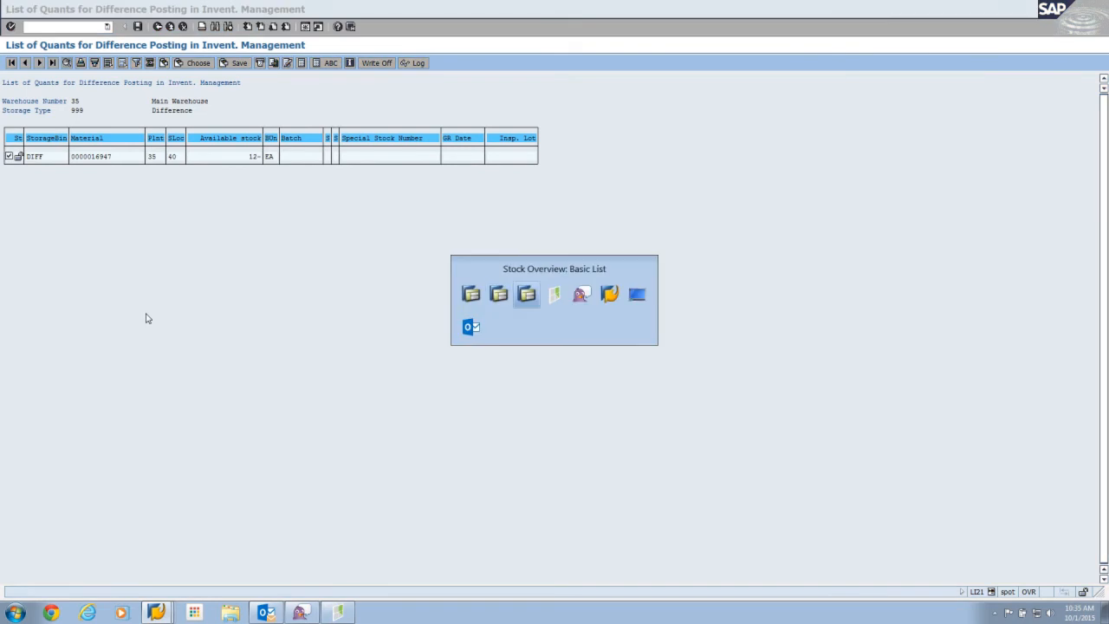
{"action": "key", "text": "alt+Tab"}
{"action": "key", "text": "alt+Tab"}
{"action": "key", "text": "alt+Tab"}
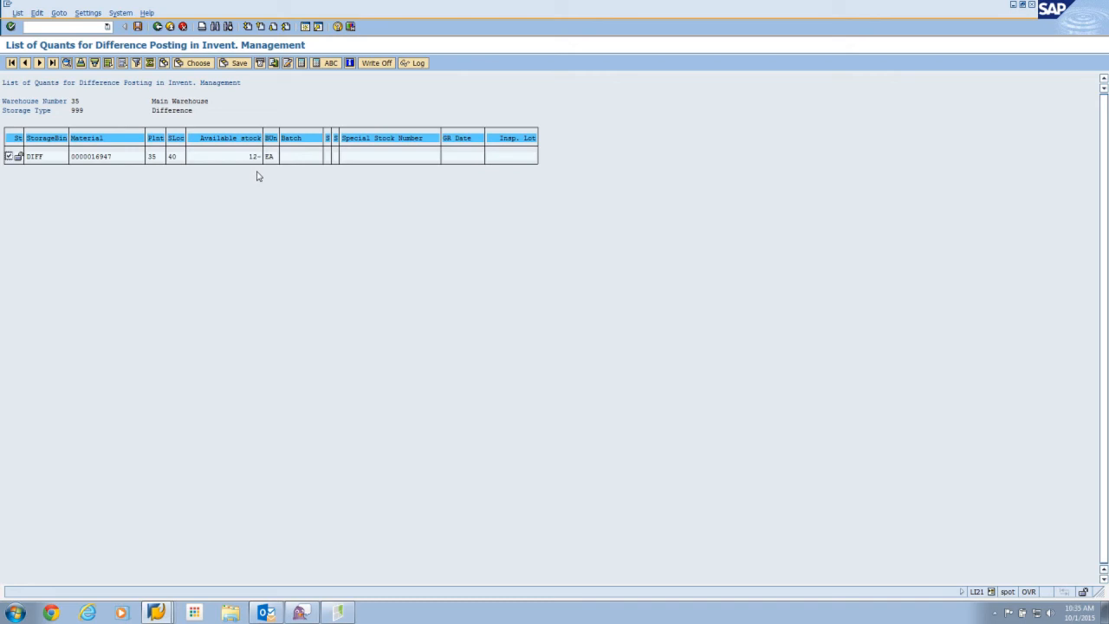
- Write off the listed difference for material 16947 and review the item in the resulting material document
{"action": "left_click", "coordinate": [375, 63]}
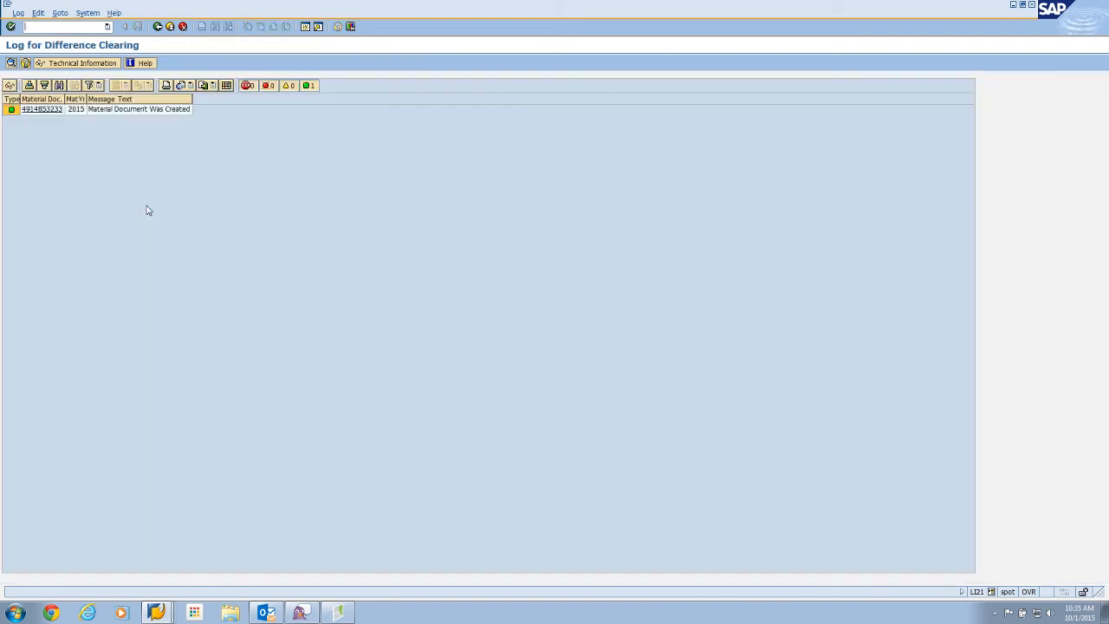
{"action": "left_click", "coordinate": [43, 110]}
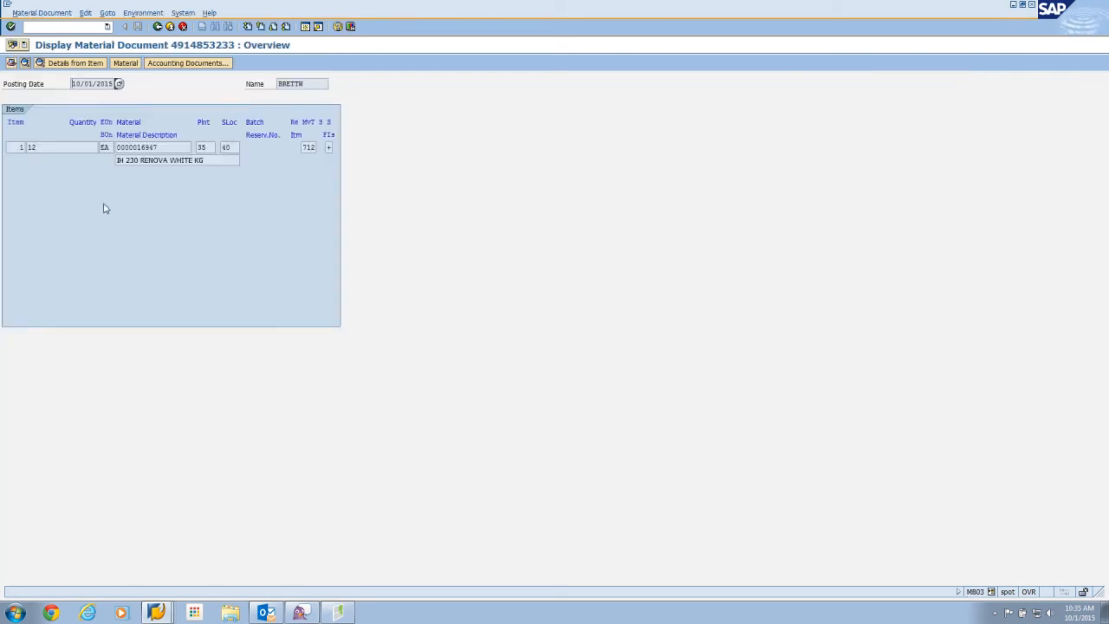
{"action": "left_click", "coordinate": [329, 150]}
{"action": "left_click_drag", "start_coordinate": [49, 150], "coordinate": [2, 136]}
{"action": "left_click", "coordinate": [156, 26]}
- Switch to the Stock per Material session, rerun the list for material 16947, and total its Available stock column
{"action": "key", "text": "alt+Tab"}
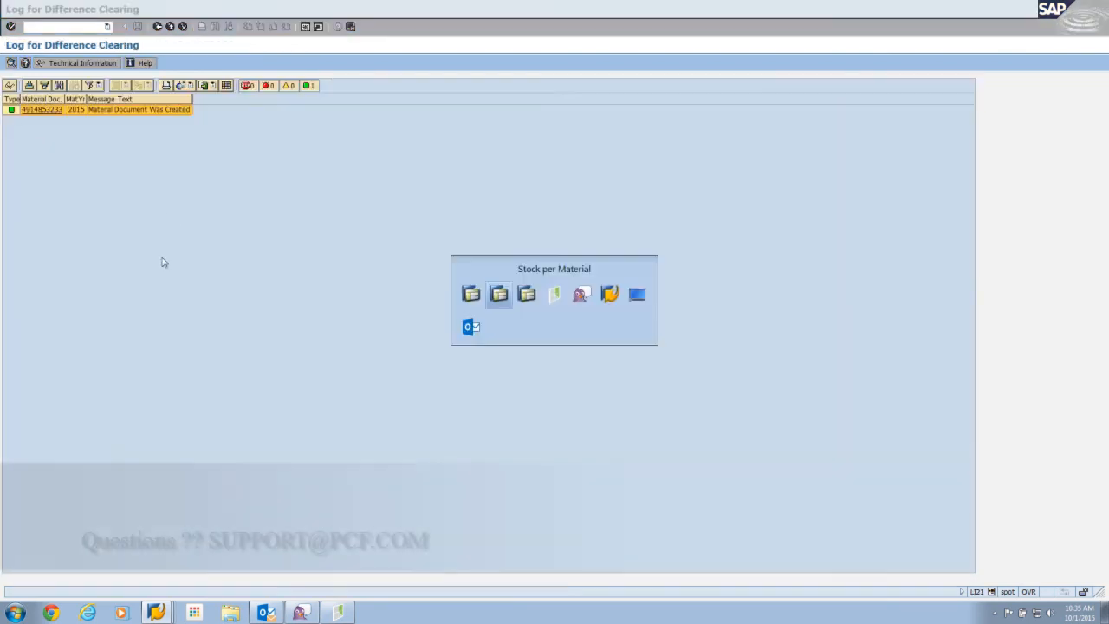
{"action": "left_click", "coordinate": [157, 26]}
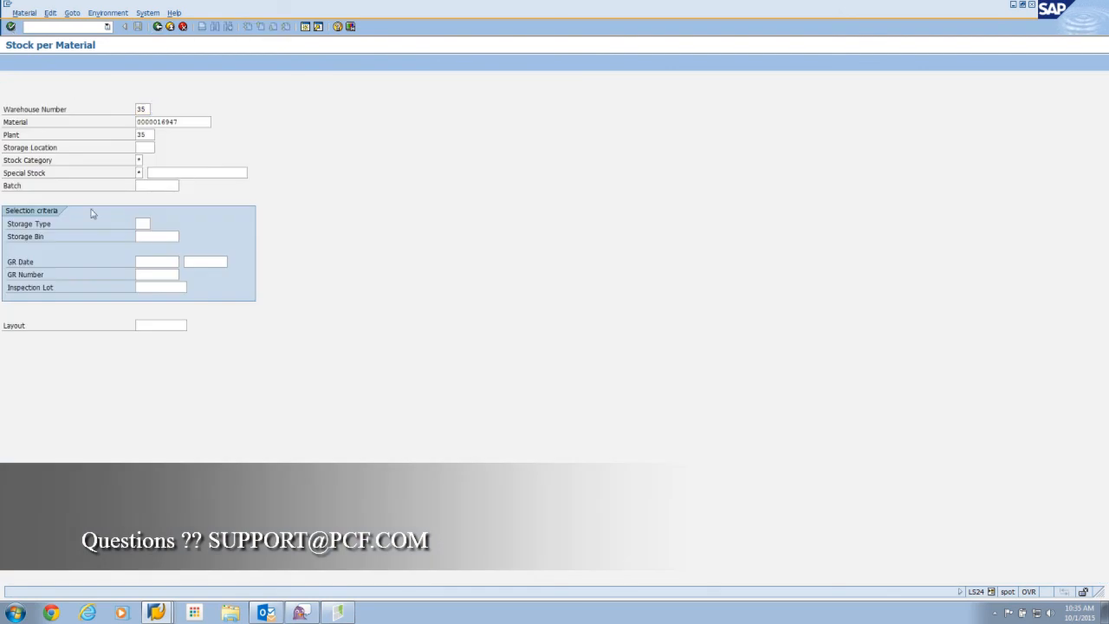
{"action": "key", "text": "F8"}
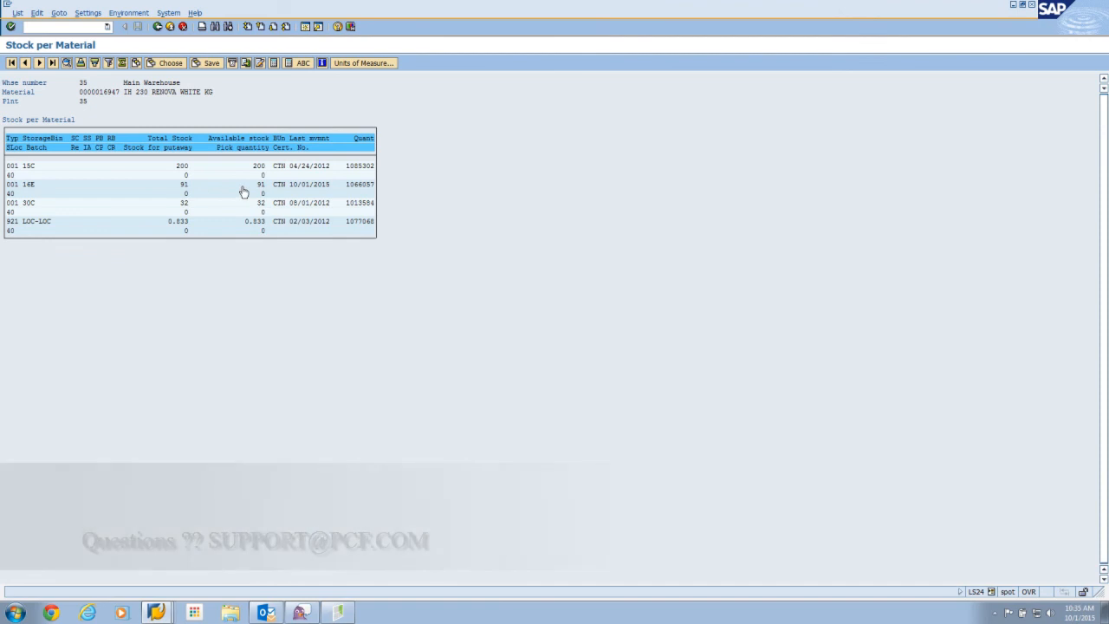
{"action": "left_click", "coordinate": [247, 140]}
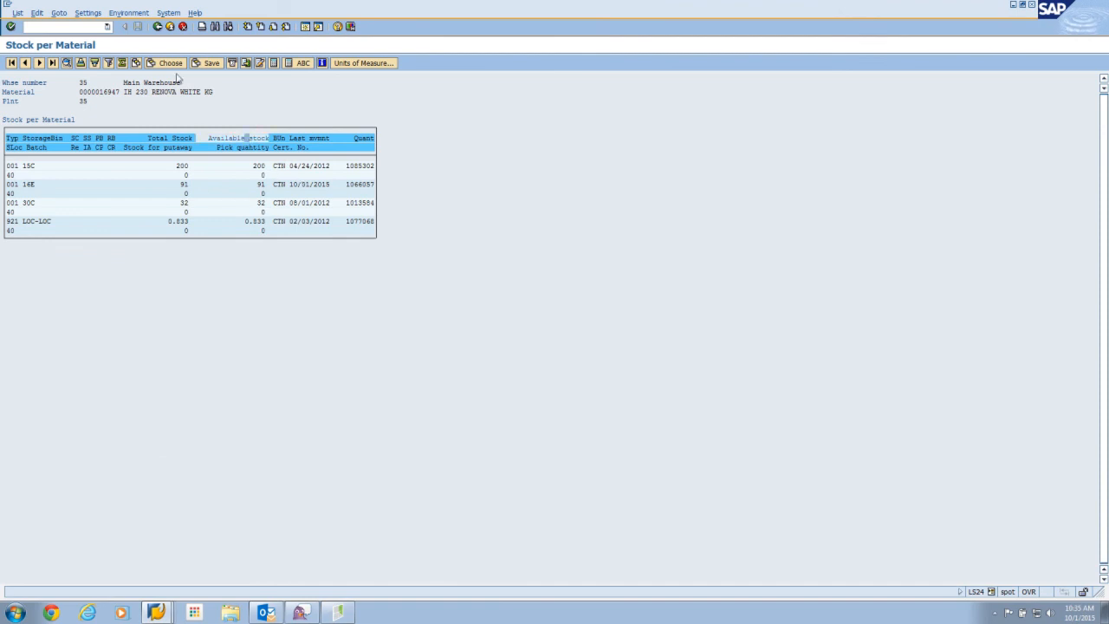
{"action": "left_click", "coordinate": [122, 63]}
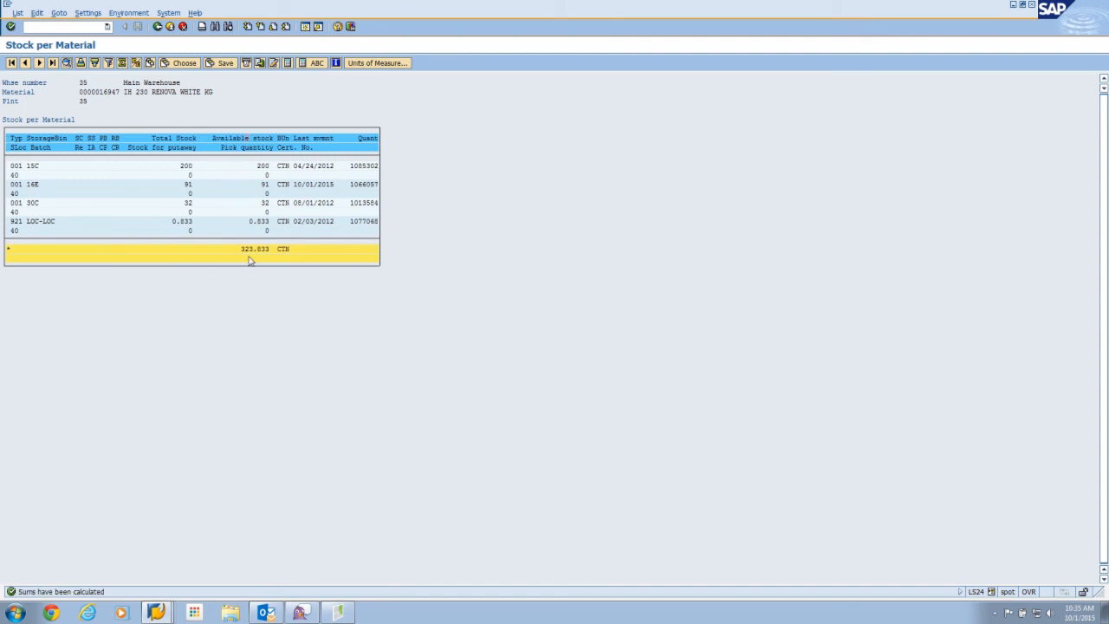
- Change the Stock per Material list's unit of measure to EA (Each)
{"action": "left_click", "coordinate": [376, 62]}
{"action": "left_click", "coordinate": [121, 237]}
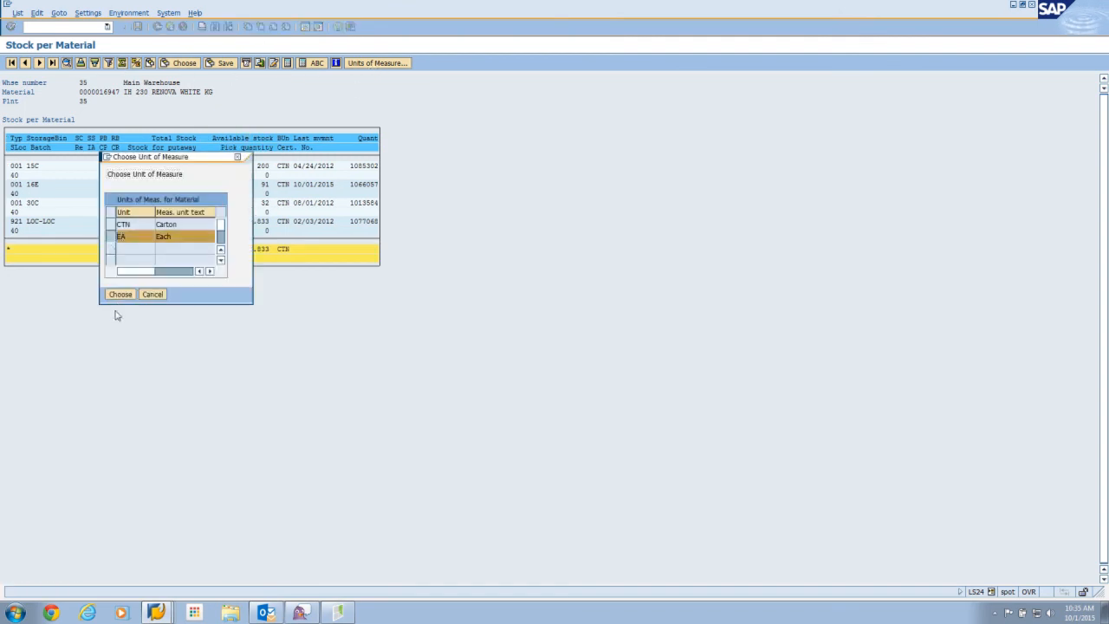
{"action": "left_click", "coordinate": [123, 295]}
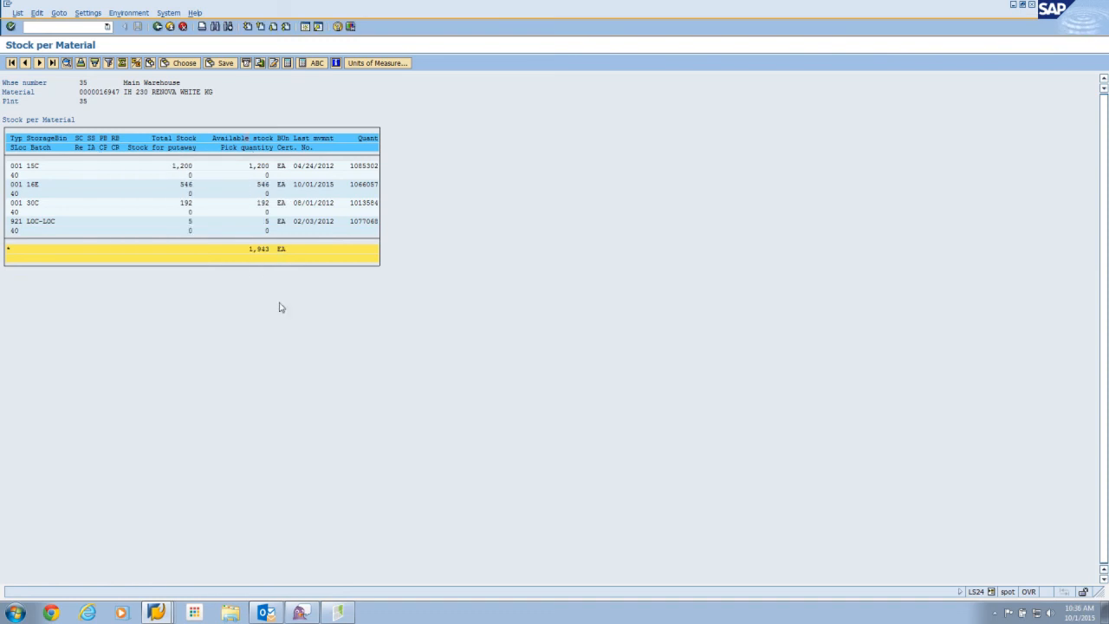
- Rerun the Stock Overview for material 16947 in plant 35 and compare its EA stock with the Stock per Material total
{"action": "key", "text": "alt+Tab"}
{"action": "key", "text": "alt+Tab"}
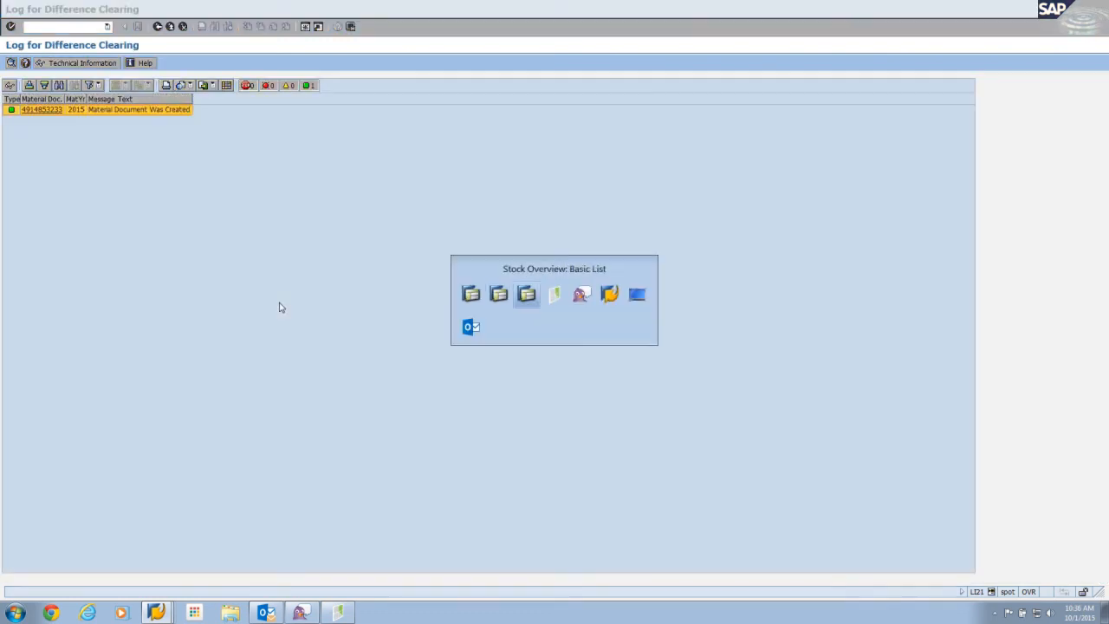
{"action": "left_click", "coordinate": [157, 26]}
{"action": "left_click", "coordinate": [11, 63]}
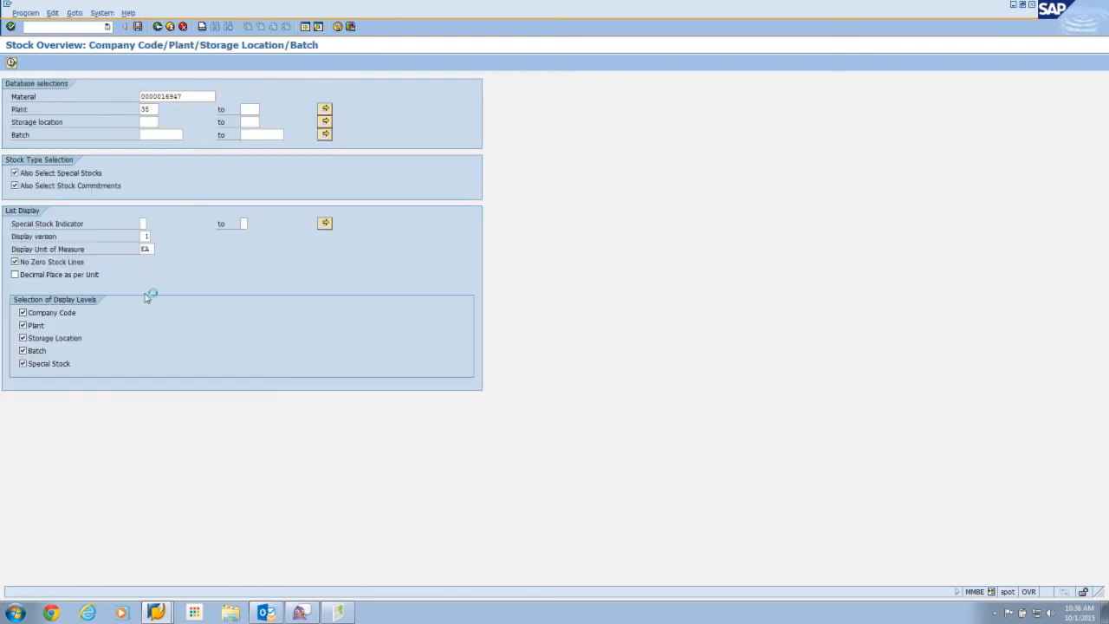
{"action": "left_click", "coordinate": [269, 237]}
{"action": "double_click", "coordinate": [260, 244]}
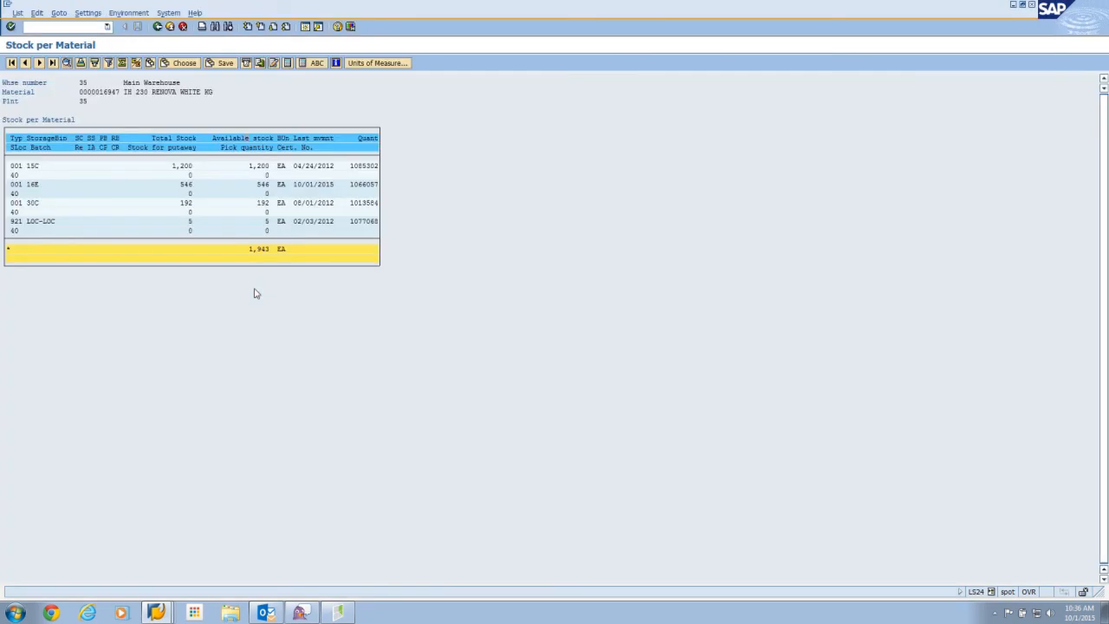